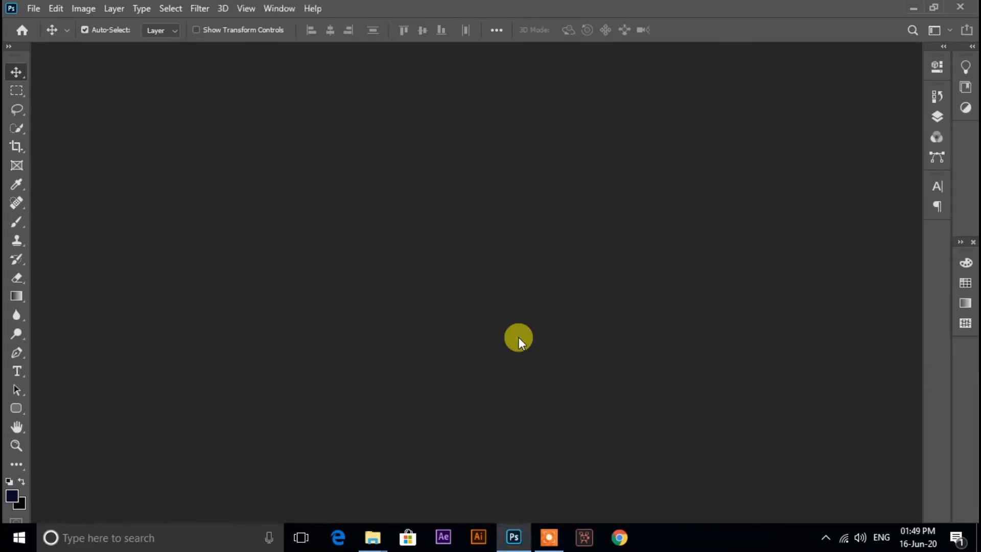
Step: Create a new 1360 × 768 px RGB document at 72 pixels/inch and fit the canvas in view
{"action": "key", "text": "ctrl+n"}
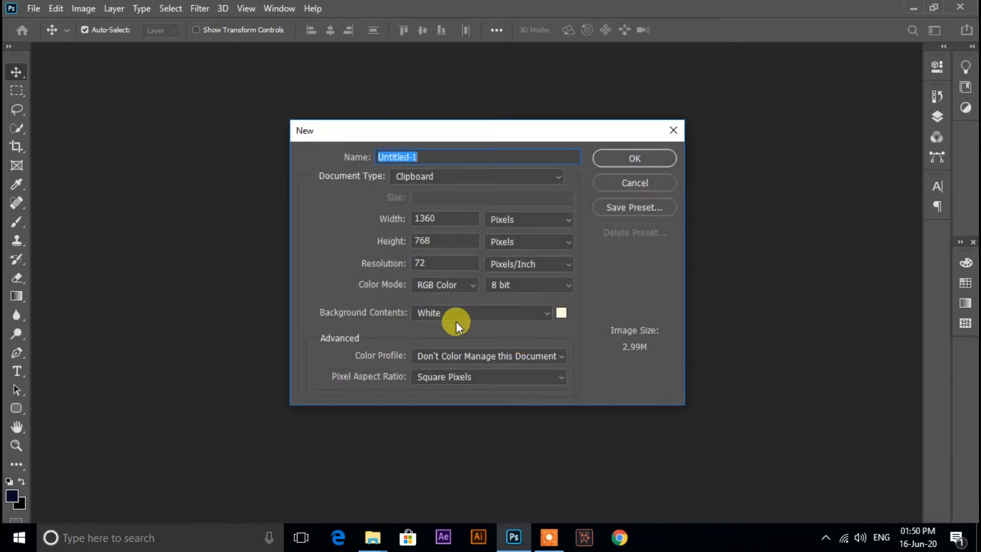
{"action": "left_click", "coordinate": [632, 158]}
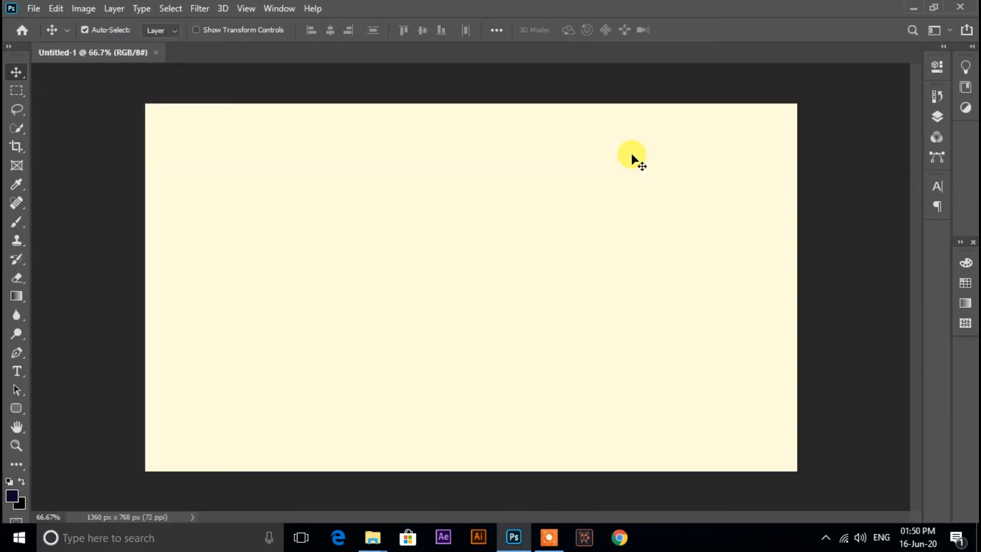
{"action": "key", "text": "ctrl+0"}
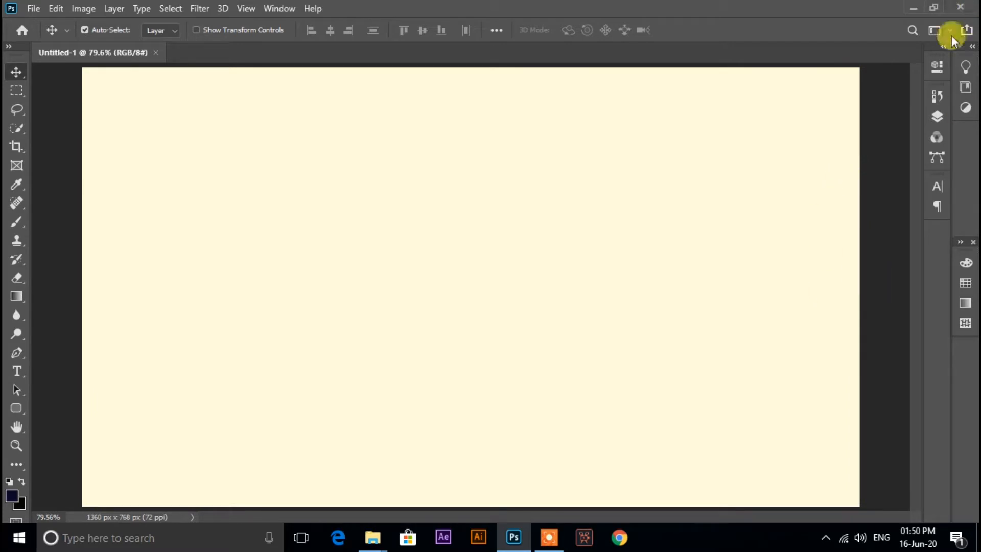
Step: Place the desktop cloth image "Untitled" into the document and stretch it to cover the whole canvas
{"action": "left_click", "coordinate": [911, 8]}
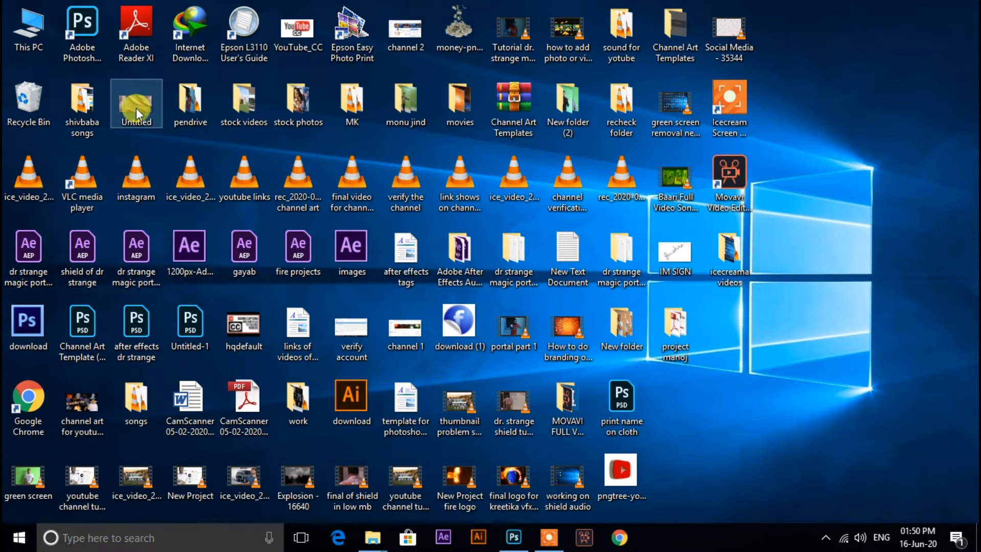
{"action": "left_click_drag", "start_coordinate": [136, 108], "coordinate": [494, 271]}
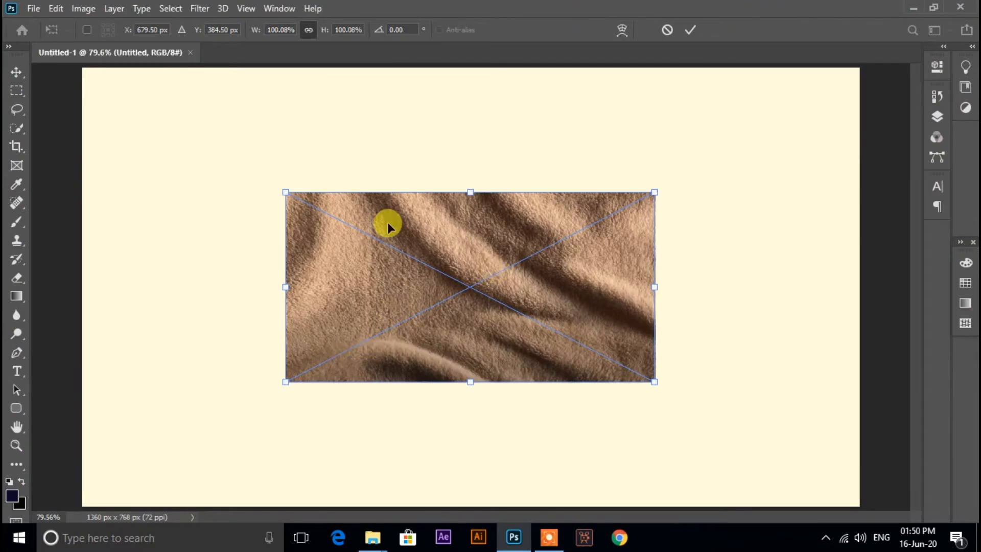
{"action": "left_click_drag", "start_coordinate": [284, 381], "coordinate": [83, 492]}
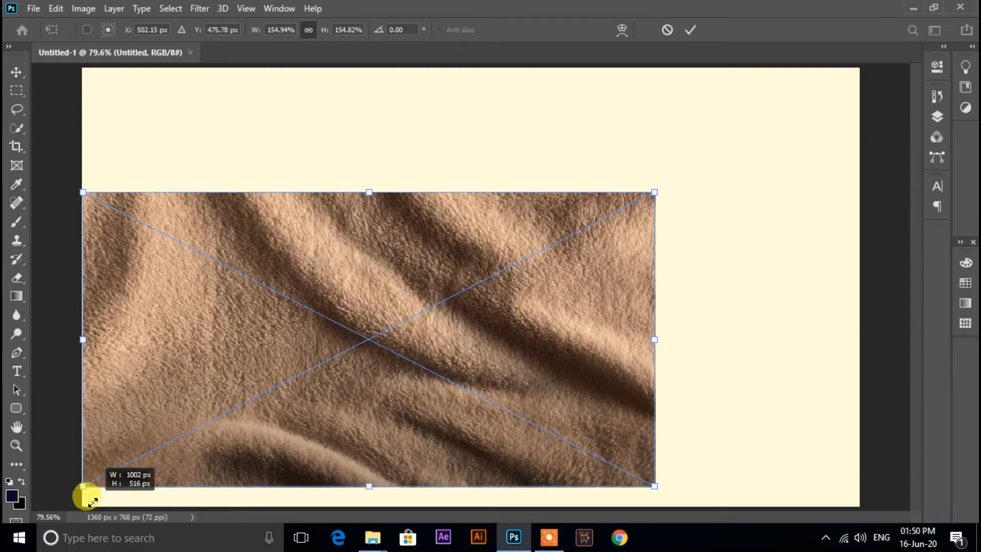
{"action": "left_click_drag", "start_coordinate": [654, 193], "coordinate": [861, 95]}
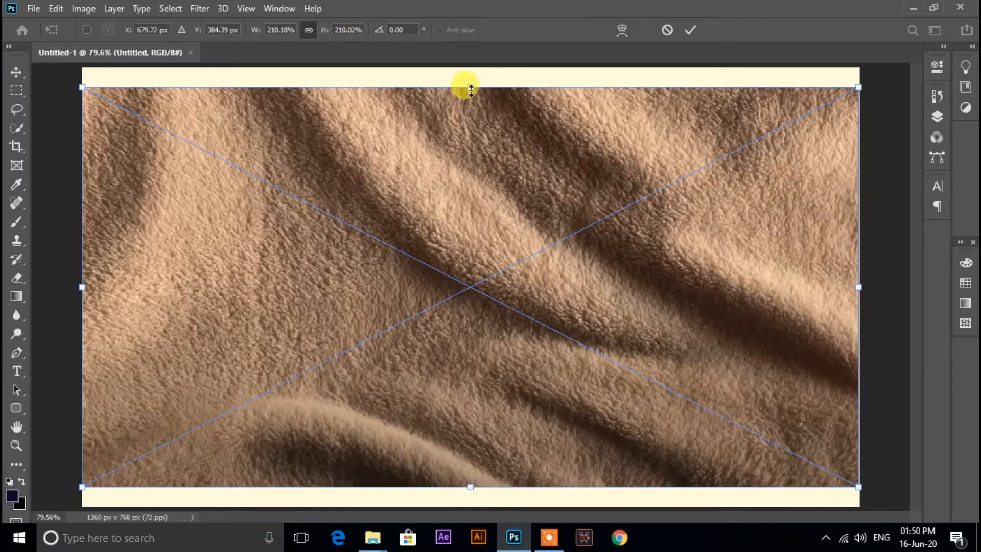
{"action": "left_click_drag", "start_coordinate": [464, 83], "coordinate": [466, 69]}
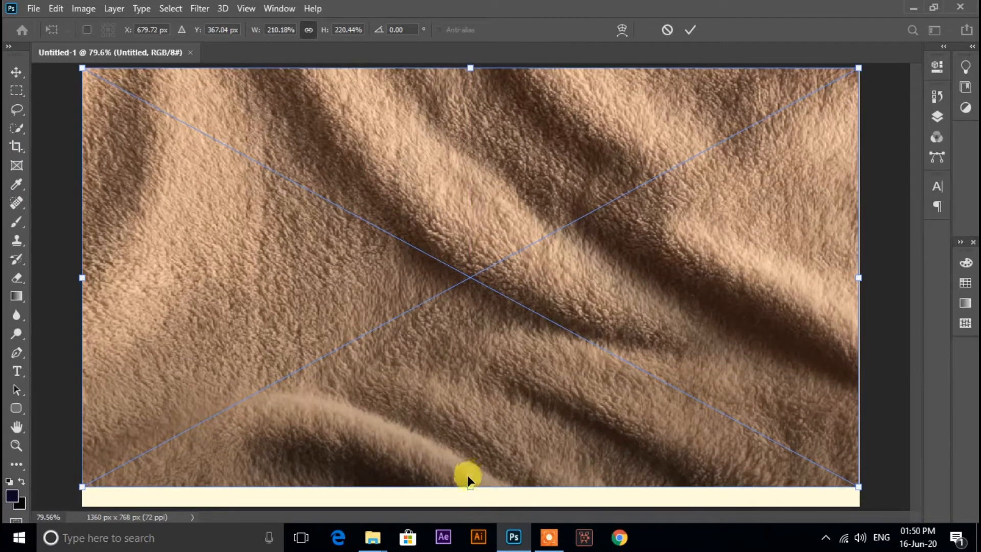
{"action": "left_click_drag", "start_coordinate": [469, 486], "coordinate": [466, 506]}
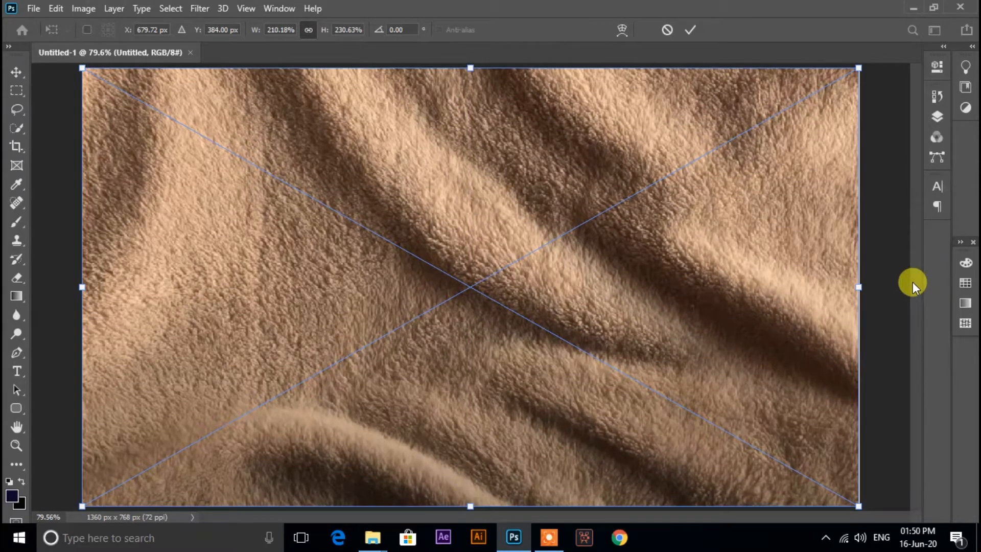
{"action": "key", "text": "Return"}
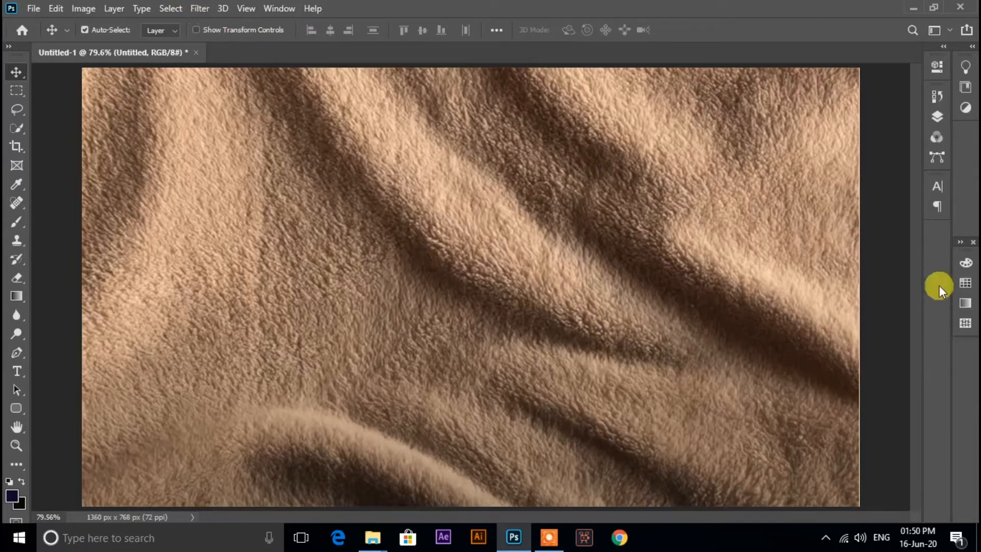
Step: Apply a Gaussian Blur with a radius of 1.0 pixel to the cloth image layer
{"action": "key", "text": "F7"}
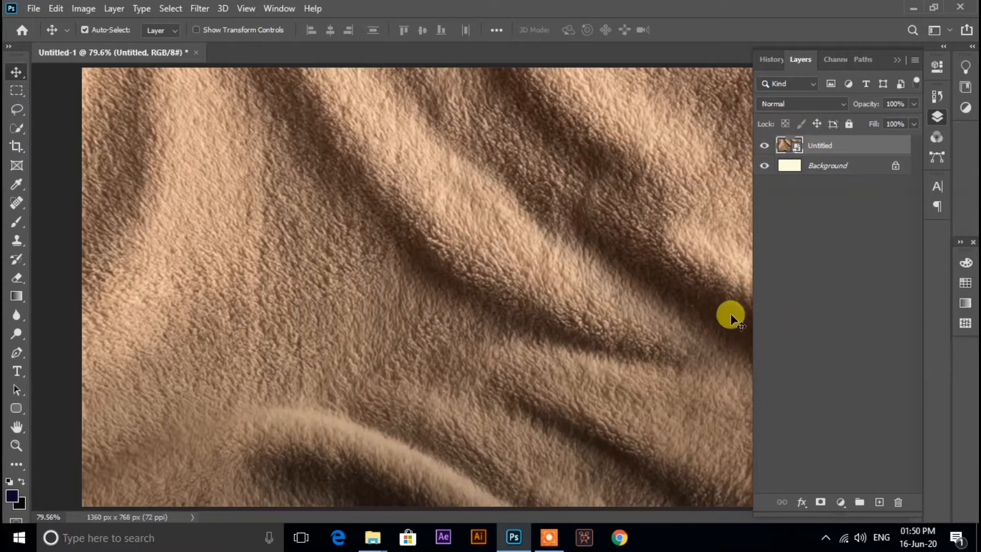
{"action": "left_click", "coordinate": [204, 10]}
{"action": "mouse_move", "coordinate": [276, 172]}
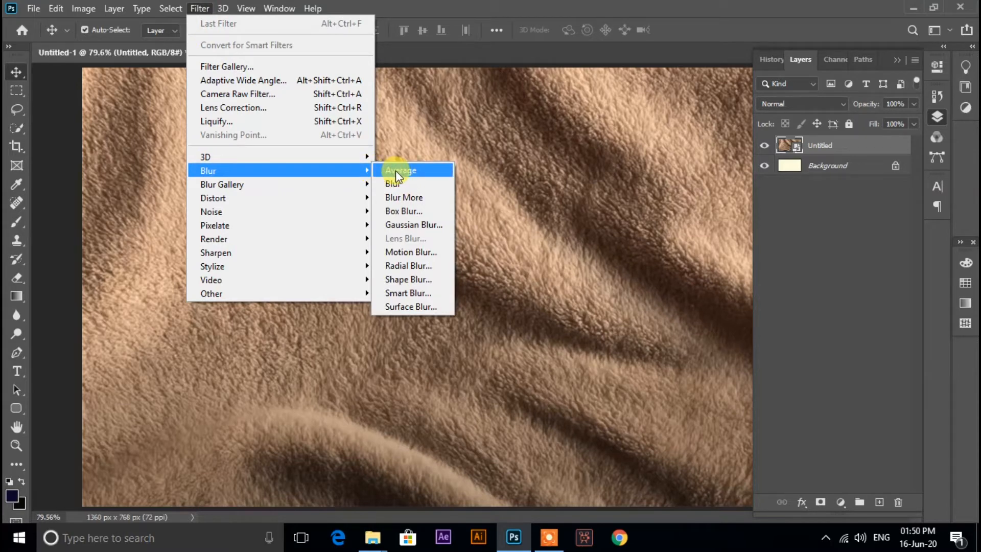
{"action": "left_click", "coordinate": [405, 227]}
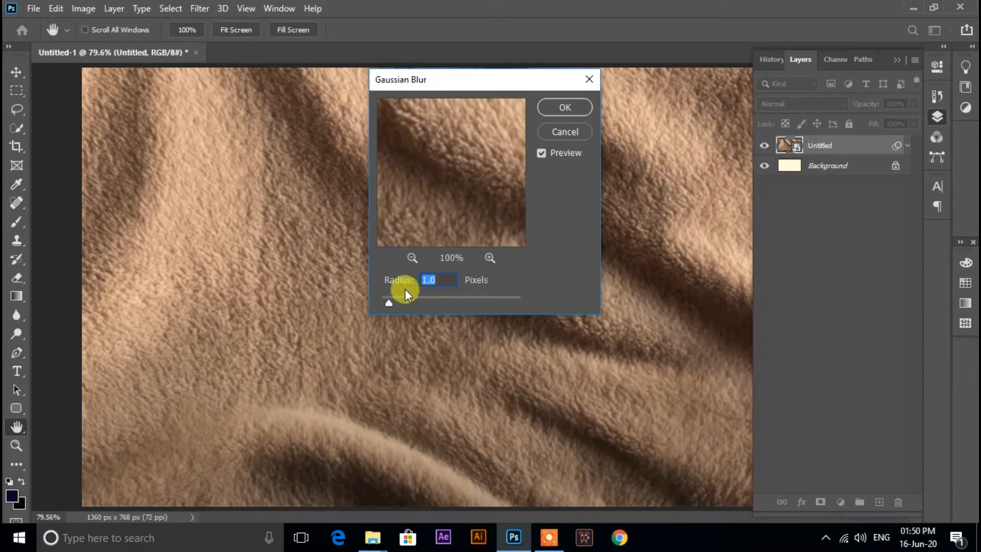
{"action": "left_click", "coordinate": [564, 107]}
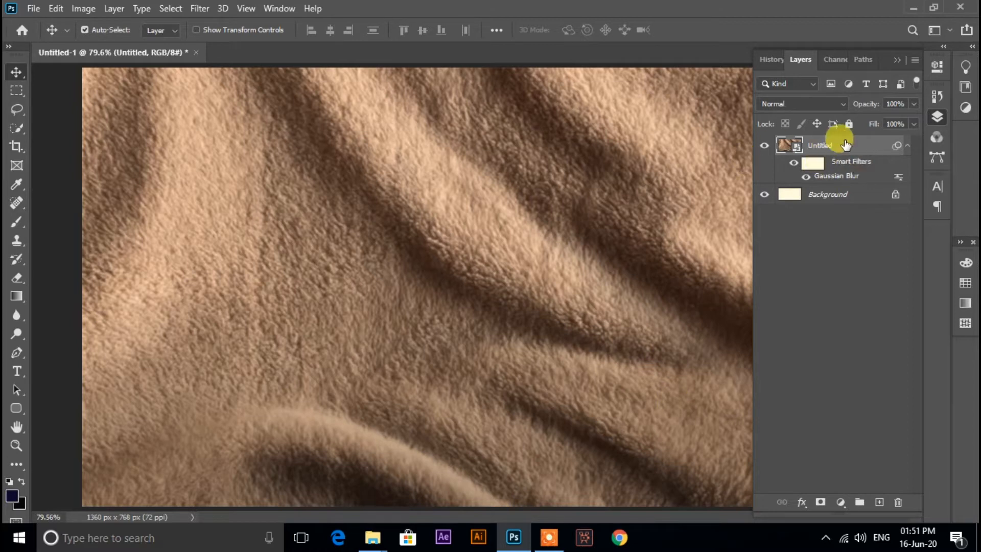
Step: Add a Hue/Saturation adjustment above the cloth layer and set its saturation to -100
{"action": "left_click", "coordinate": [276, 9]}
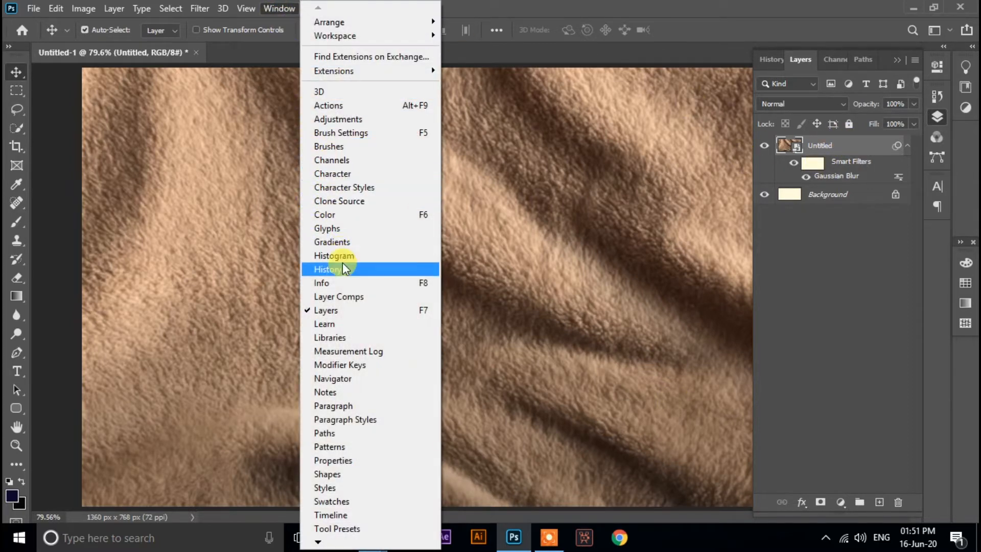
{"action": "left_click", "coordinate": [345, 119]}
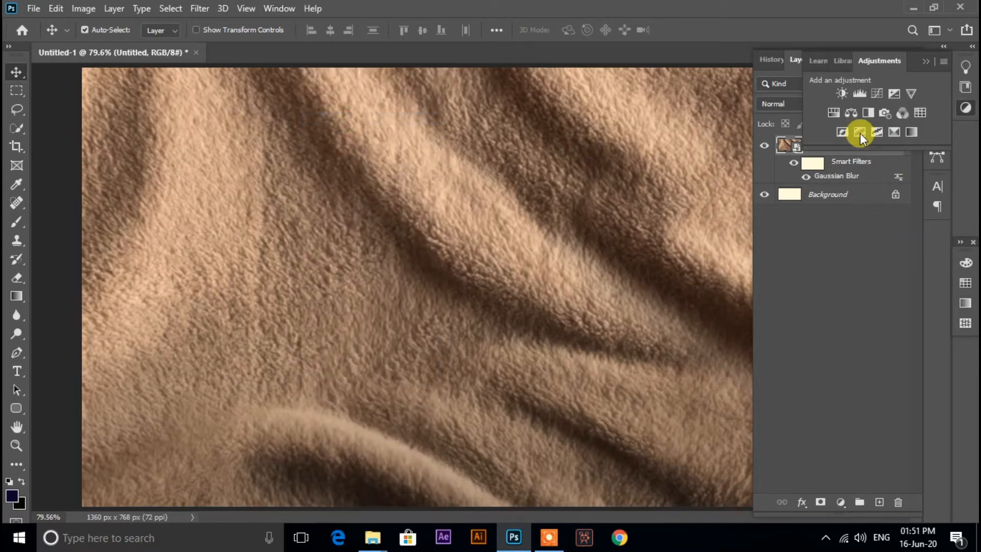
{"action": "left_click", "coordinate": [834, 112]}
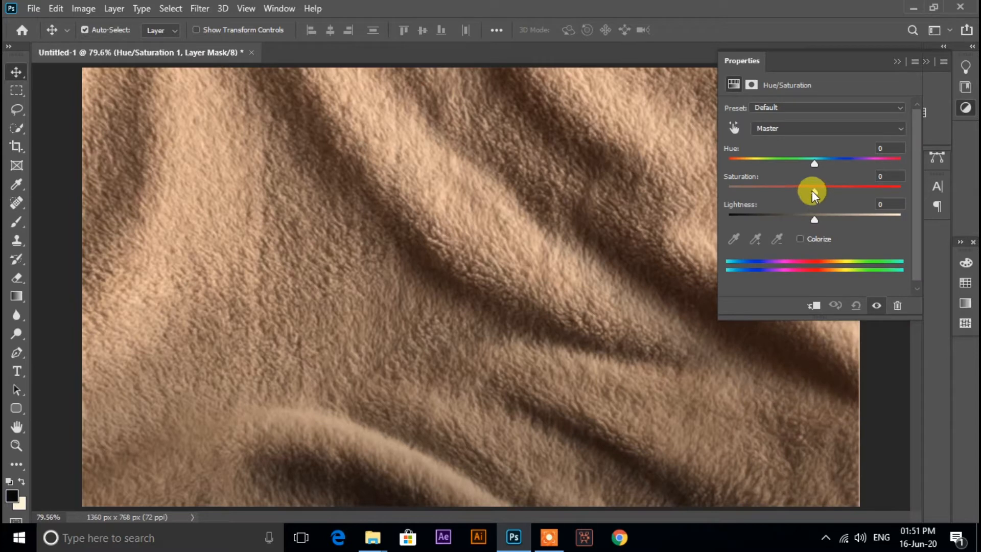
{"action": "left_click_drag", "start_coordinate": [811, 191], "coordinate": [709, 189]}
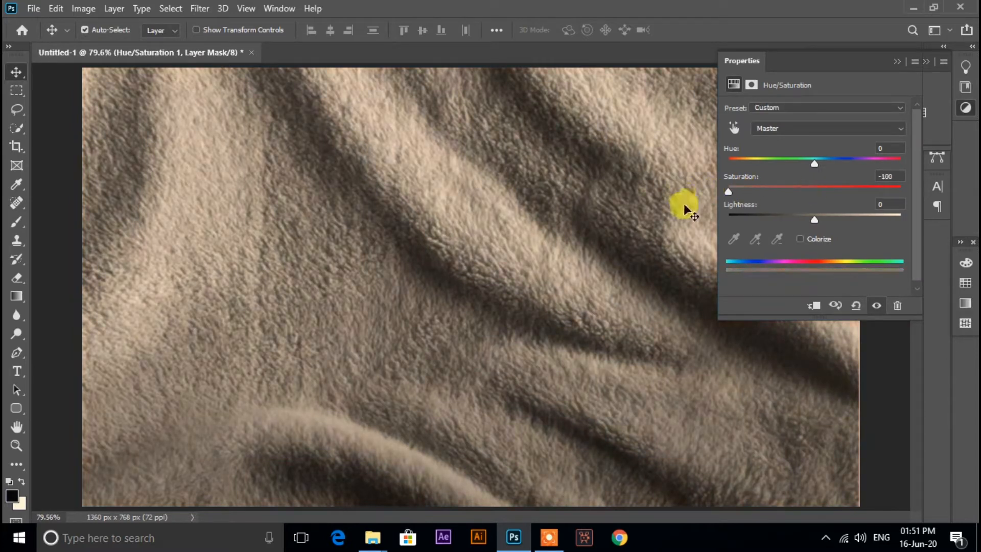
{"action": "left_click", "coordinate": [896, 61]}
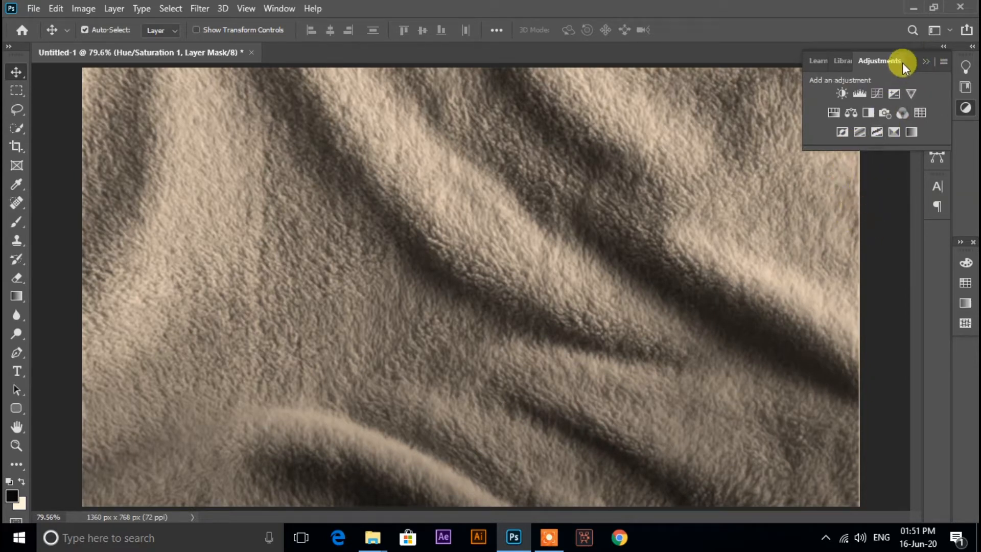
{"action": "left_click", "coordinate": [924, 62]}
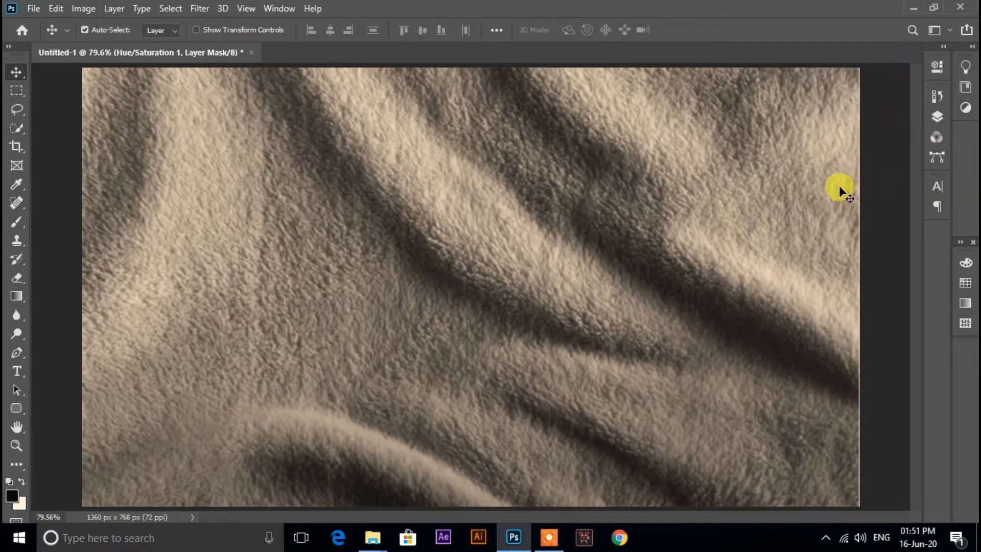
{"action": "key", "text": "F7"}
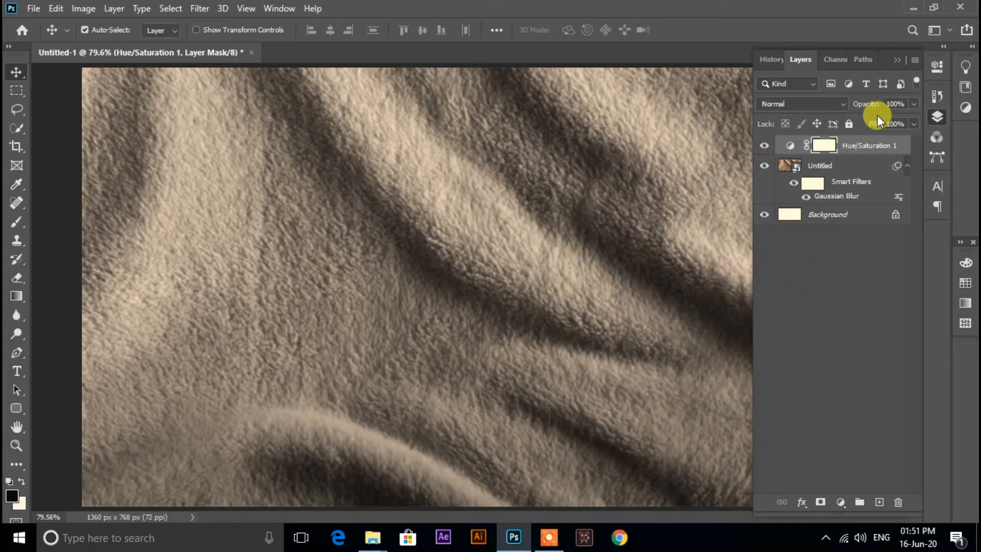
{"action": "left_click", "coordinate": [897, 60]}
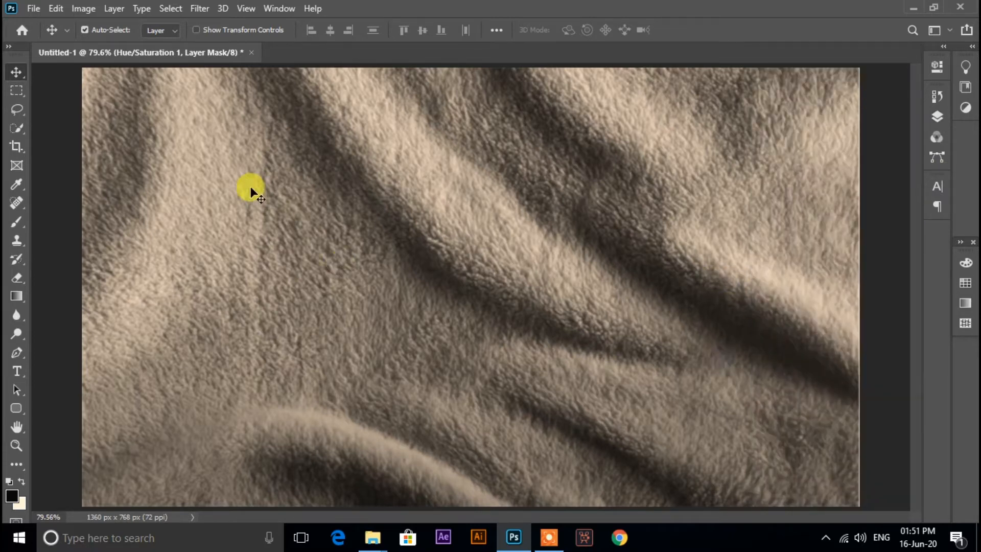
Step: Save the document on the computer's desktop as the Photoshop file "cloth with text" with Maximize Compatibility on
{"action": "left_click", "coordinate": [34, 9]}
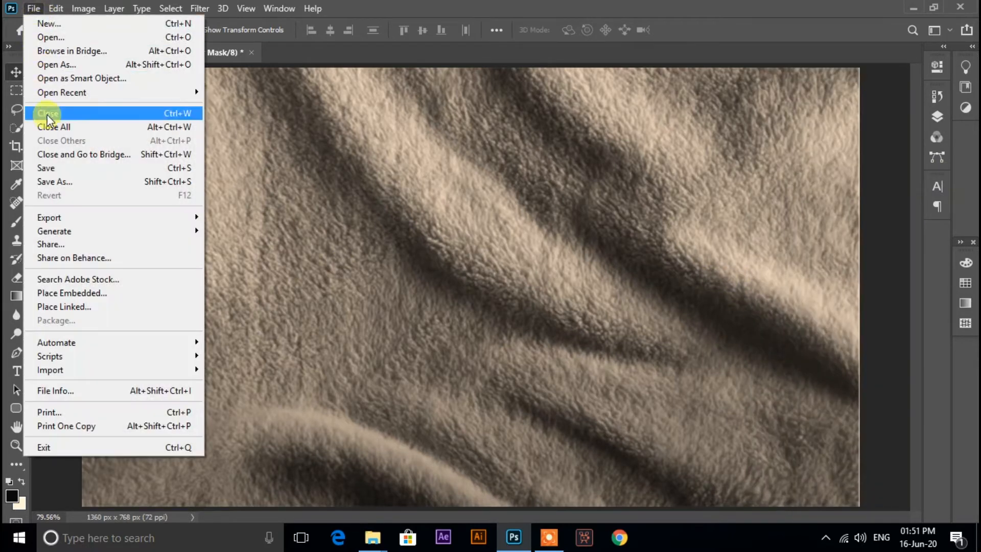
{"action": "left_click", "coordinate": [58, 183]}
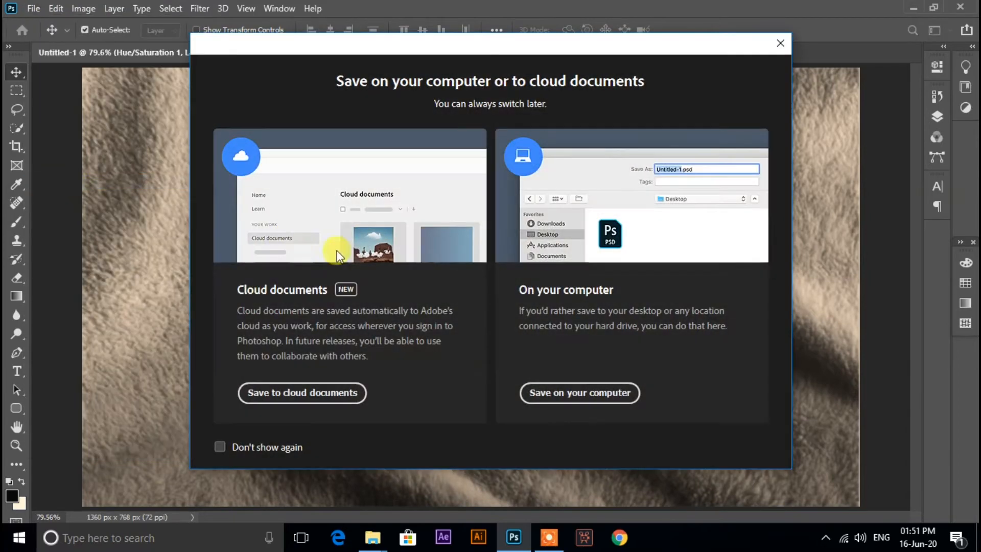
{"action": "left_click", "coordinate": [580, 394]}
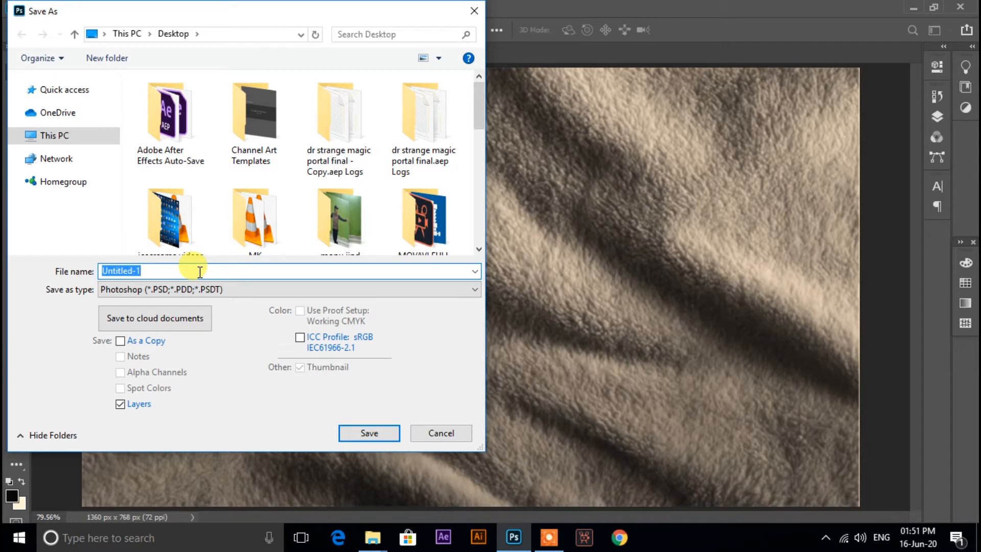
{"action": "type", "text": "l"}
{"action": "key", "text": "BackSpace"}
{"action": "type", "text": "cloth"}
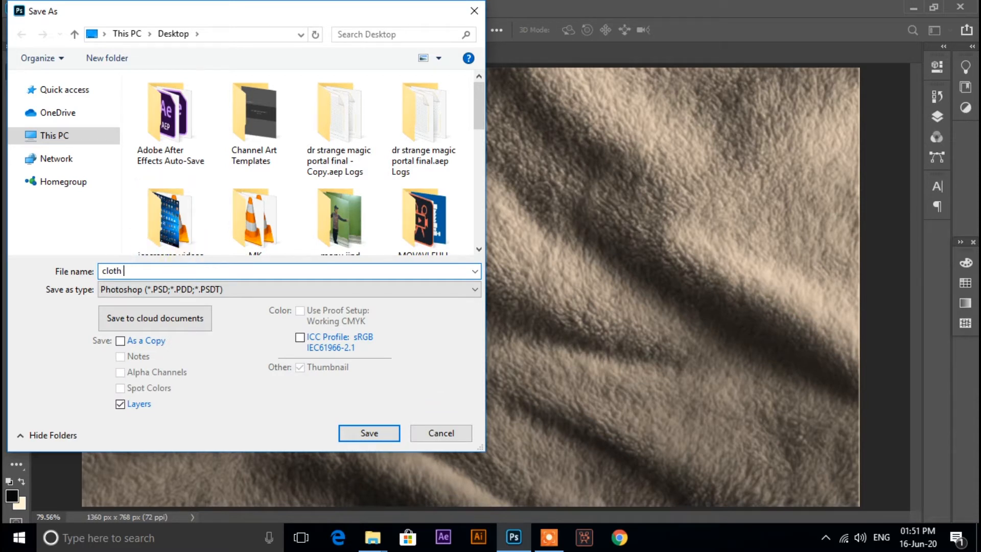
{"action": "type", "text": " wti"}
{"action": "key", "text": "BackSpace"}
{"action": "key", "text": "BackSpace"}
{"action": "type", "text": "ith"}
{"action": "left_click", "coordinate": [390, 433]}
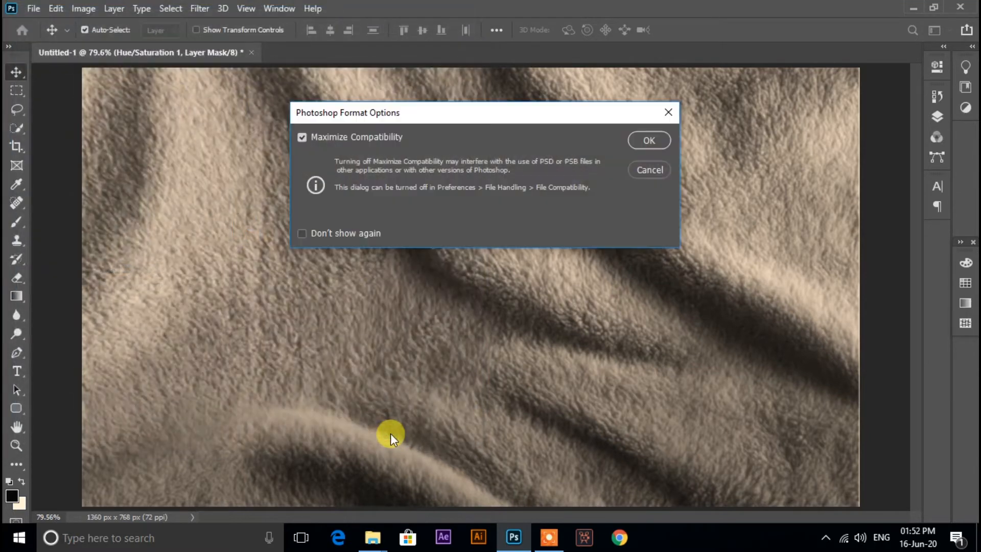
{"action": "left_click", "coordinate": [642, 141]}
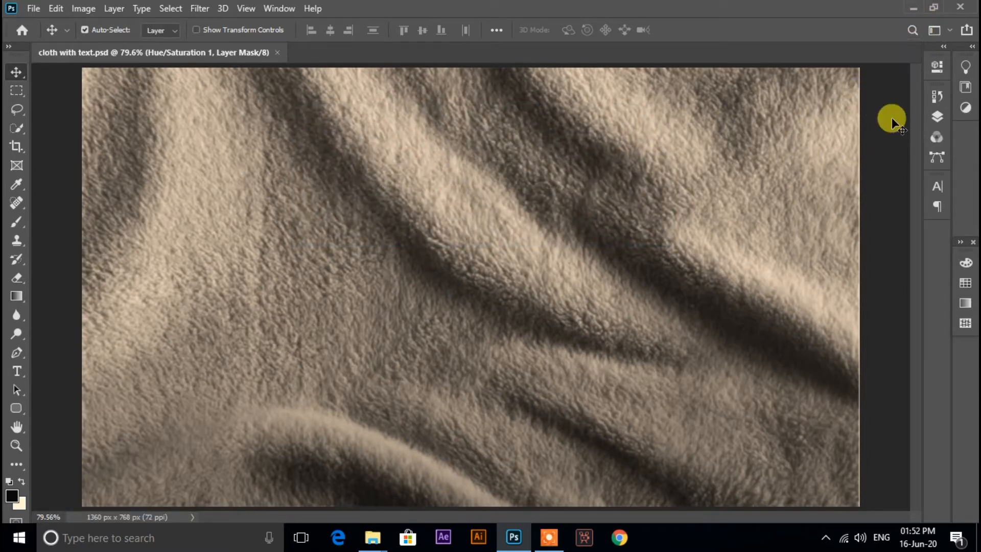
Step: Delete the cloth image layer and the Hue/Saturation adjustment layer together with its mask
{"action": "key", "text": "F7"}
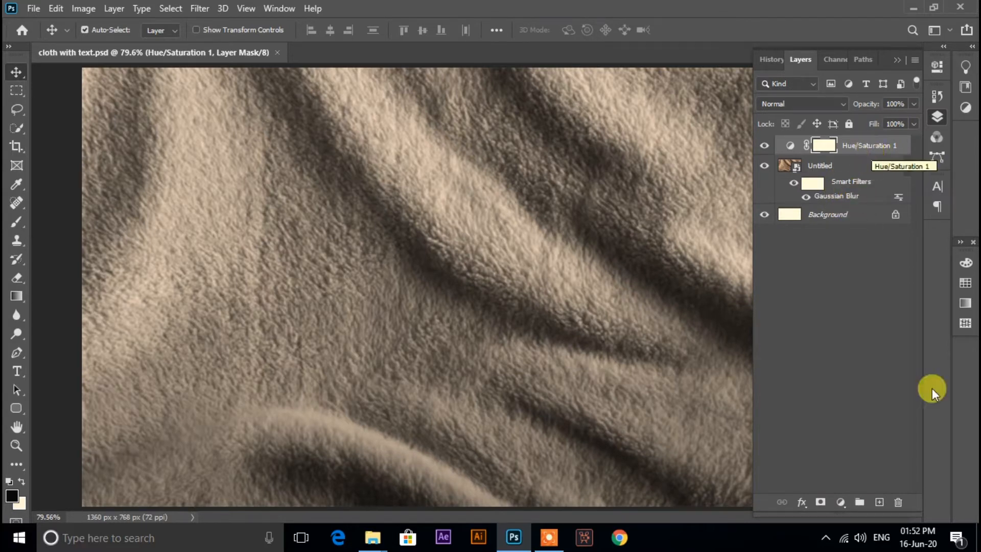
{"action": "left_click", "coordinate": [897, 501]}
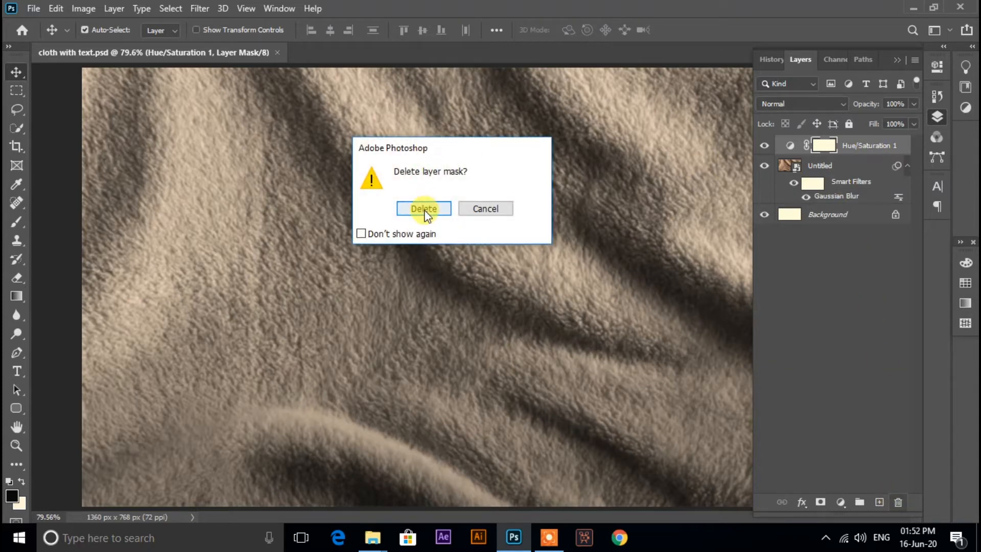
{"action": "left_click", "coordinate": [425, 209]}
{"action": "left_click", "coordinate": [819, 168]}
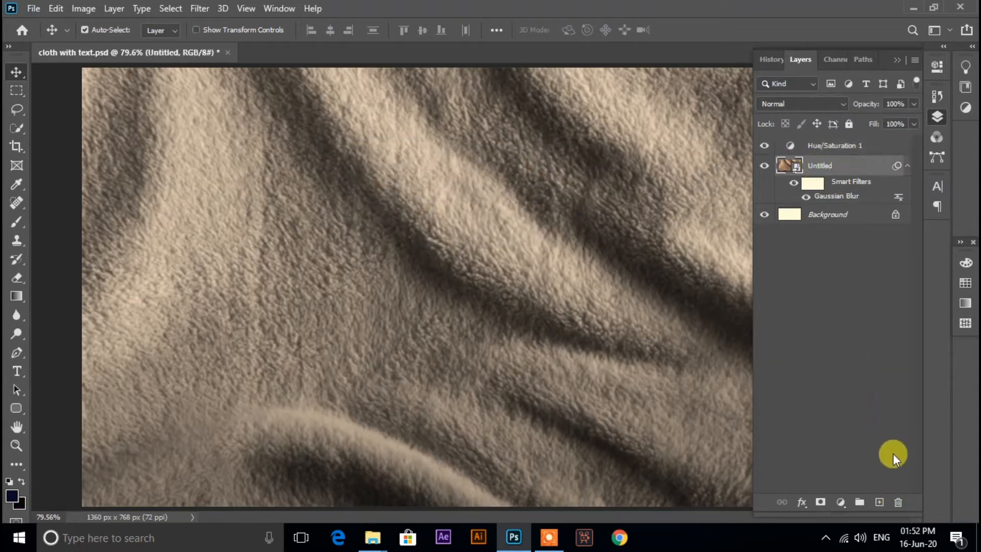
{"action": "left_click", "coordinate": [898, 502]}
{"action": "left_click", "coordinate": [424, 208]}
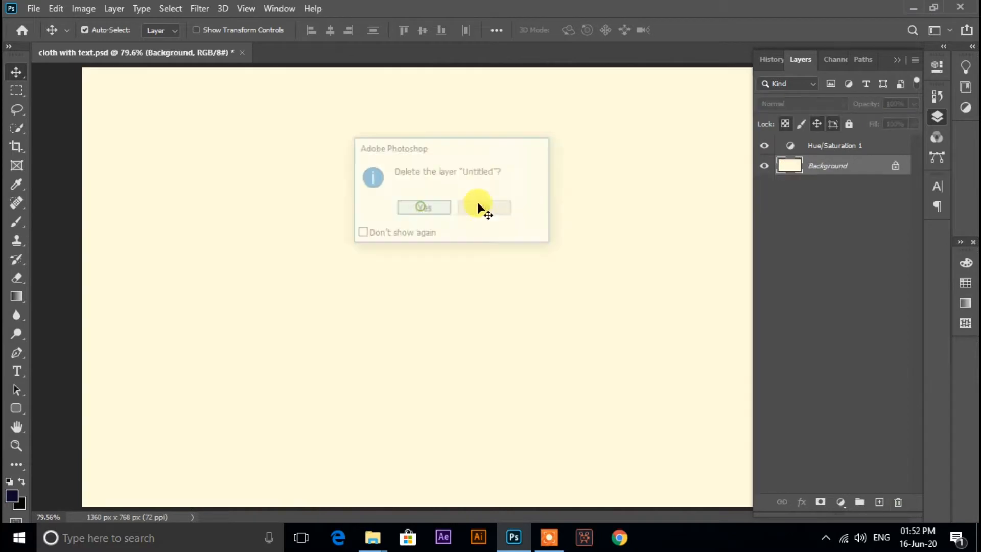
{"action": "left_click", "coordinate": [839, 145]}
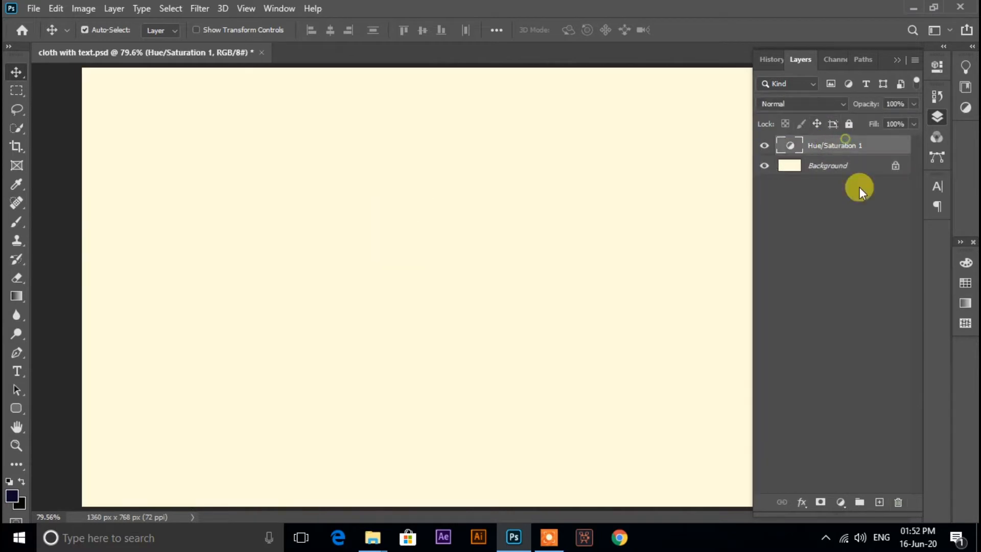
{"action": "left_click", "coordinate": [898, 503]}
{"action": "left_click", "coordinate": [434, 208]}
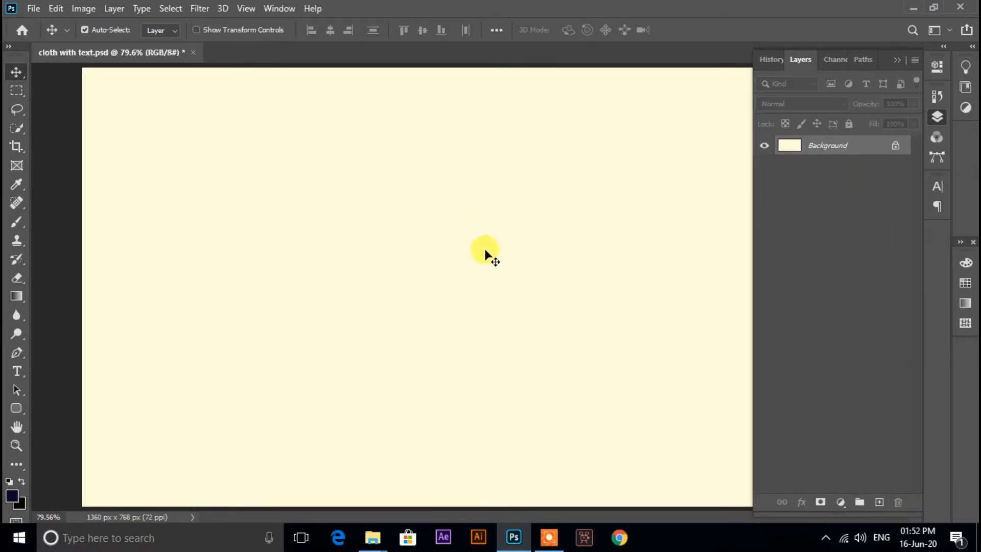
Step: Place the Untitled cloth image from the desktop into the document and stretch it to cover the whole canvas
{"action": "left_click", "coordinate": [893, 58]}
{"action": "left_click", "coordinate": [912, 3]}
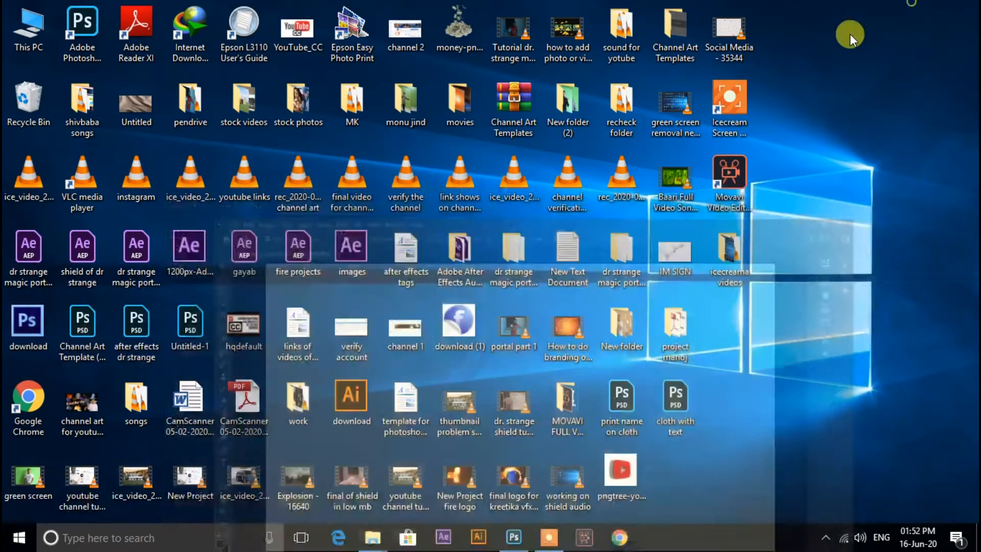
{"action": "left_click_drag", "start_coordinate": [130, 103], "coordinate": [476, 329]}
{"action": "left_click_drag", "start_coordinate": [284, 382], "coordinate": [99, 510]}
{"action": "left_click_drag", "start_coordinate": [654, 192], "coordinate": [858, 88]}
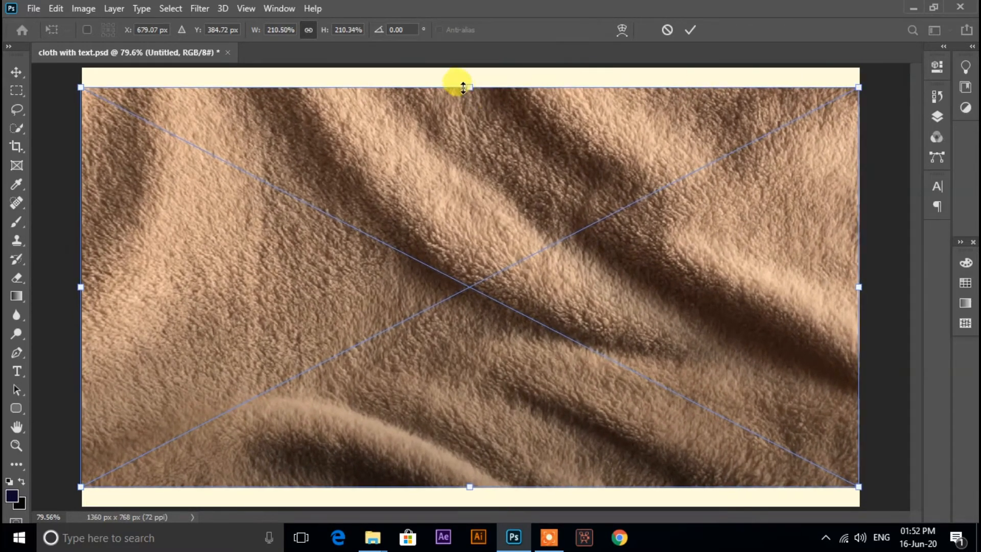
{"action": "left_click_drag", "start_coordinate": [471, 87], "coordinate": [465, 67]}
{"action": "left_click_drag", "start_coordinate": [469, 486], "coordinate": [469, 506]}
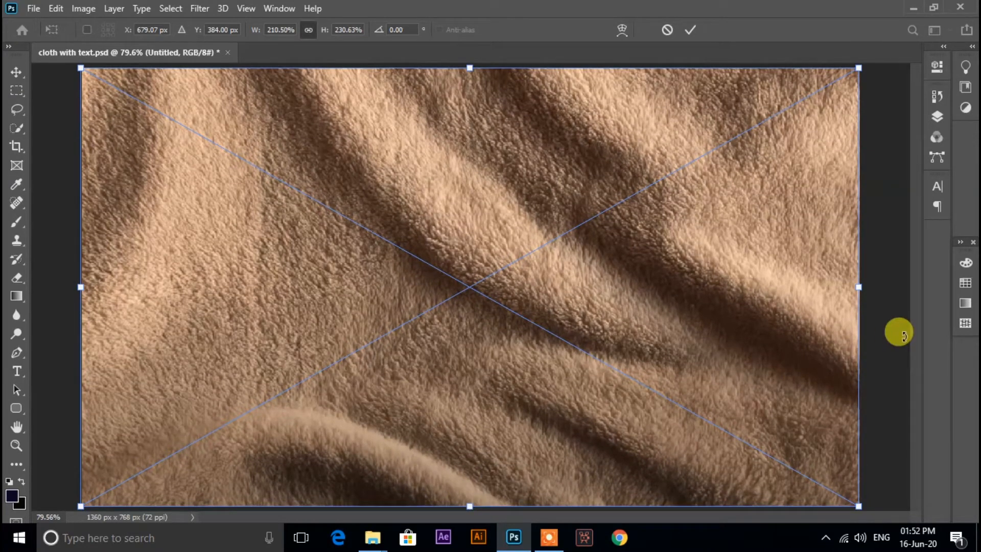
{"action": "key", "text": "Return"}
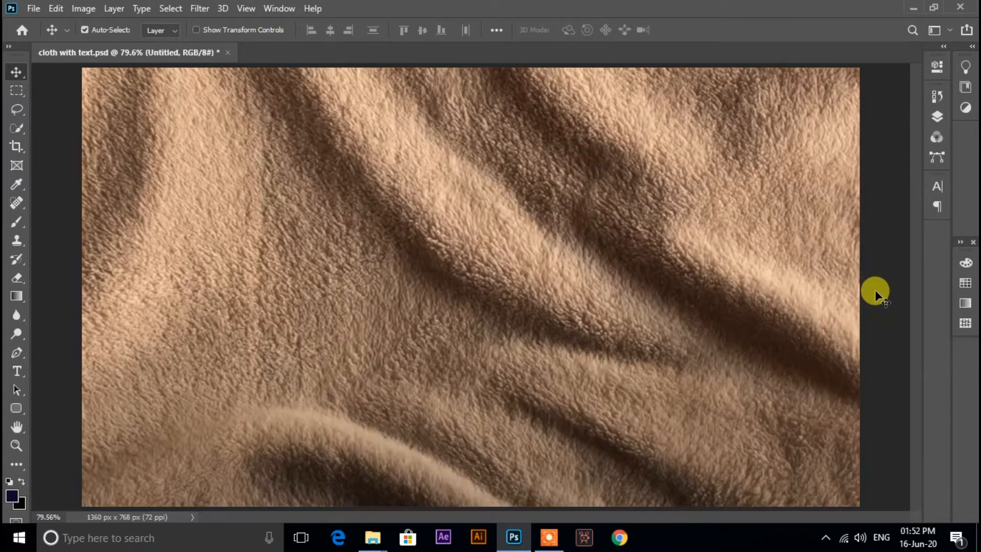
Step: Create a horizontal text box across the middle of the cloth and replace its placeholder text with "Kreetika vfx"
{"action": "key", "text": "F7"}
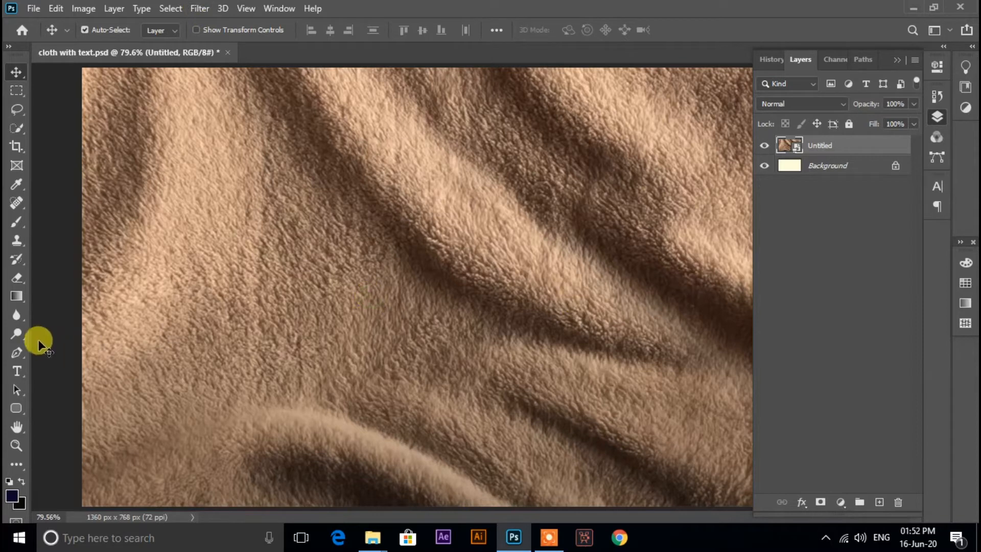
{"action": "left_click", "coordinate": [17, 370]}
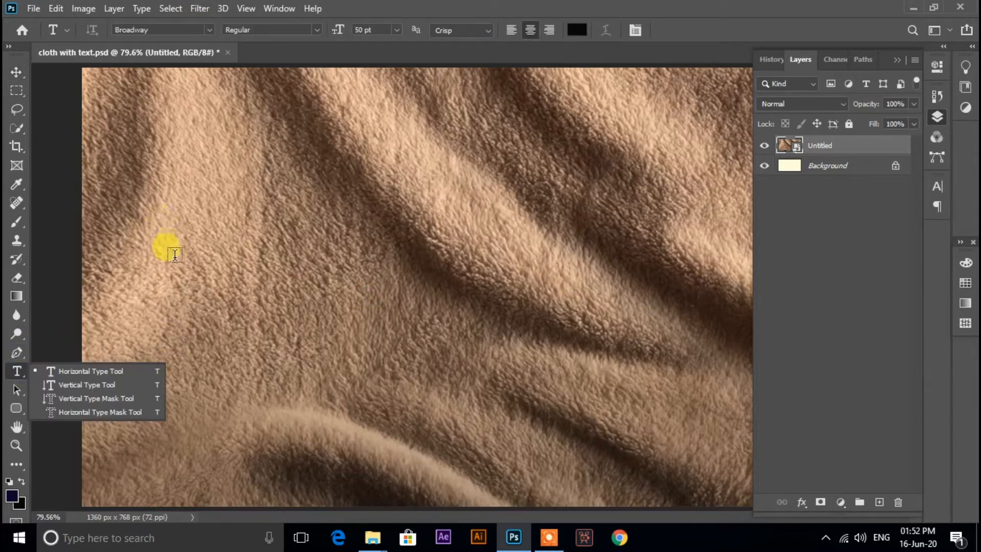
{"action": "left_click_drag", "start_coordinate": [167, 223], "coordinate": [676, 363]}
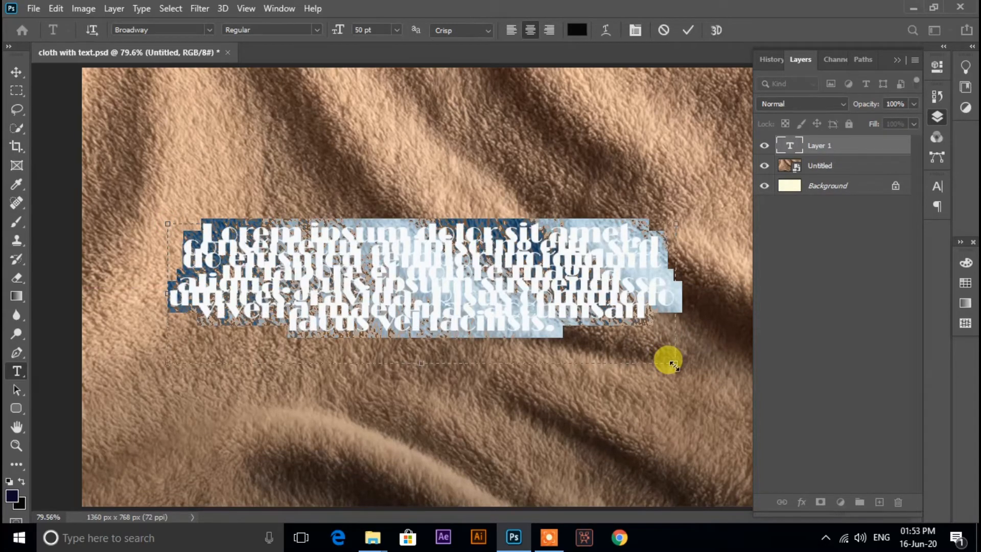
{"action": "key", "text": "BackSpace"}
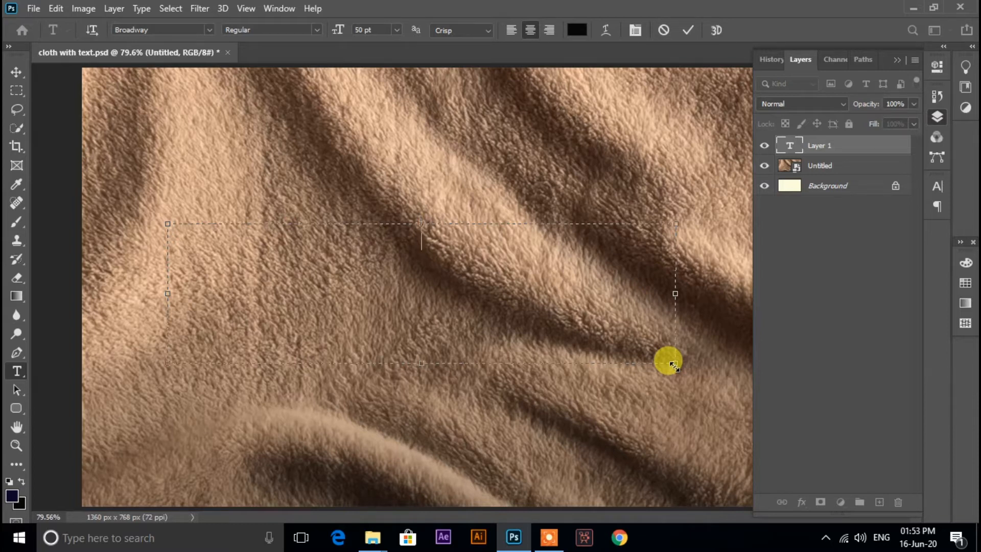
{"action": "type", "text": "Preetika"}
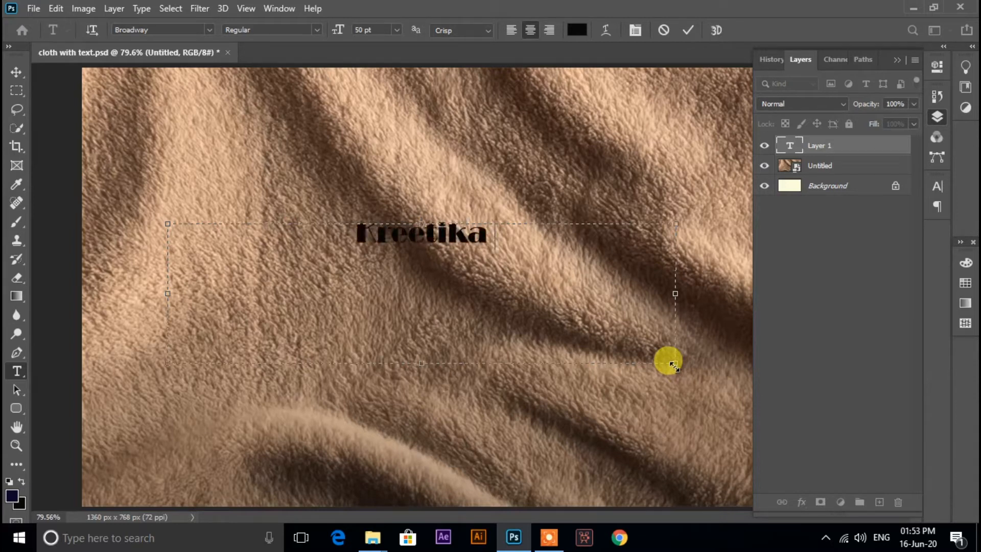
{"action": "type", "text": " vfx"}
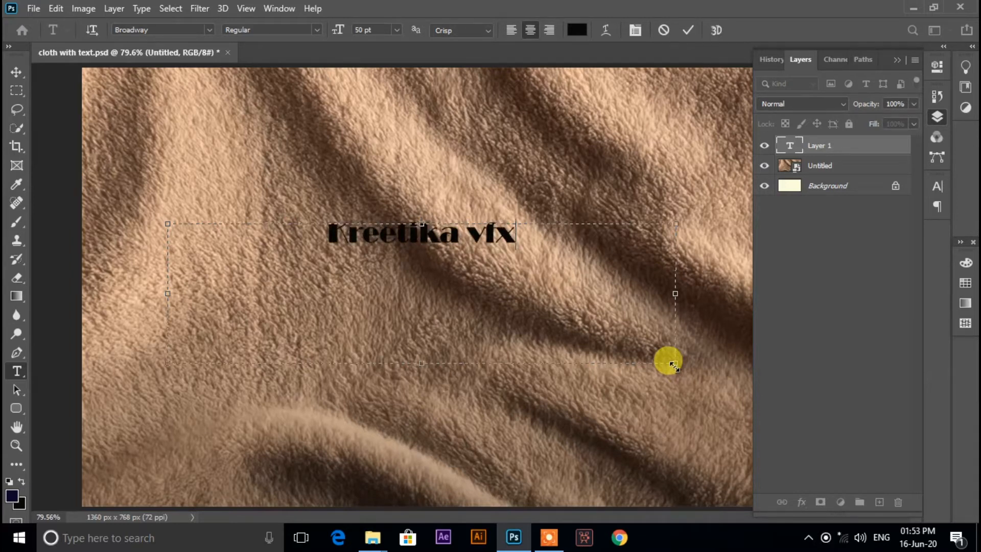
Step: Change the font of the whole "Kreetika vfx" text to Brush Script MT
{"action": "left_click_drag", "start_coordinate": [521, 233], "coordinate": [311, 235]}
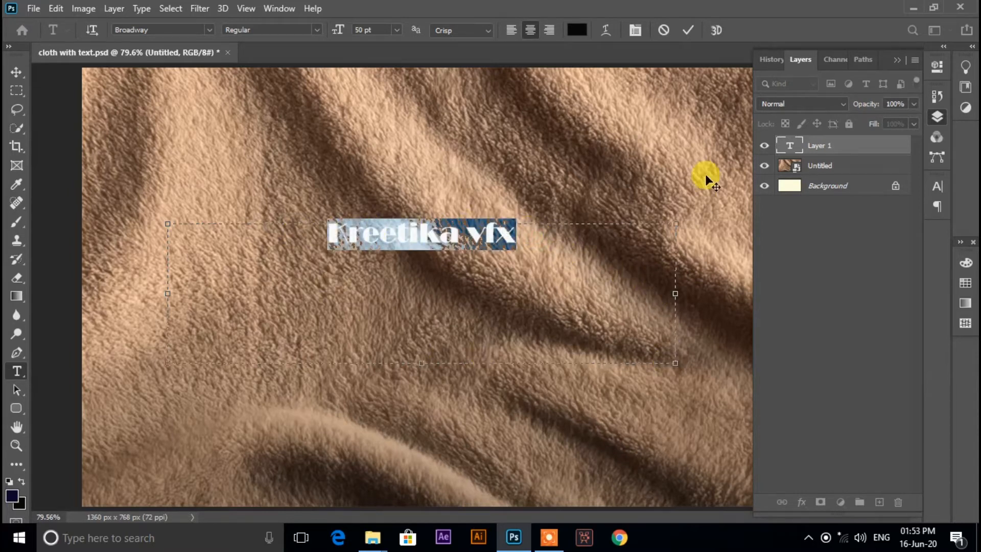
{"action": "left_click", "coordinate": [935, 187]}
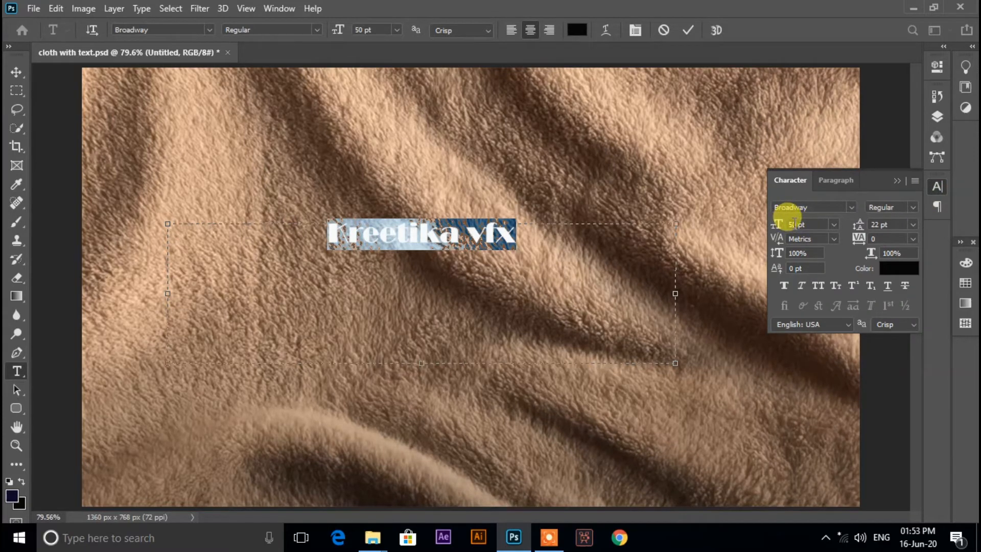
{"action": "left_click", "coordinate": [795, 224]}
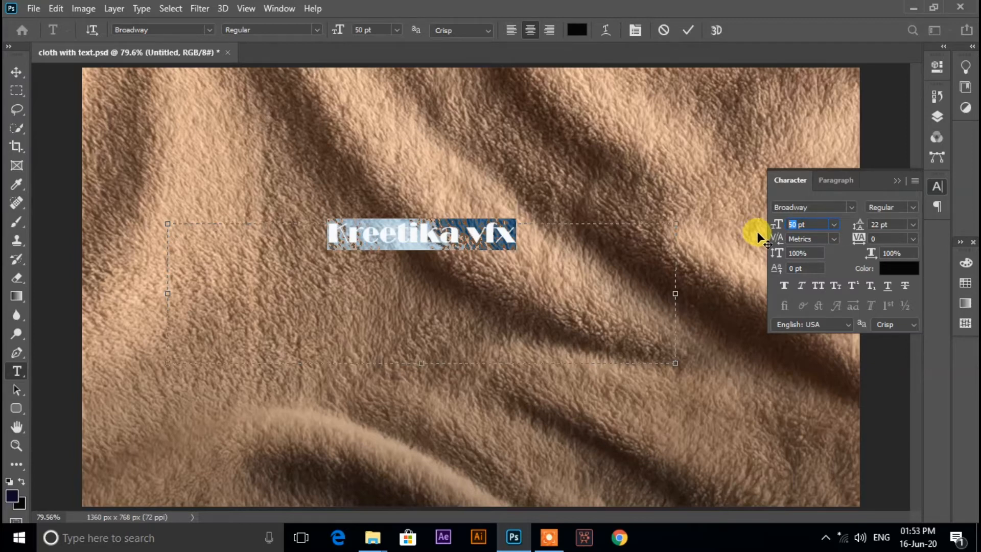
{"action": "left_click", "coordinate": [851, 208]}
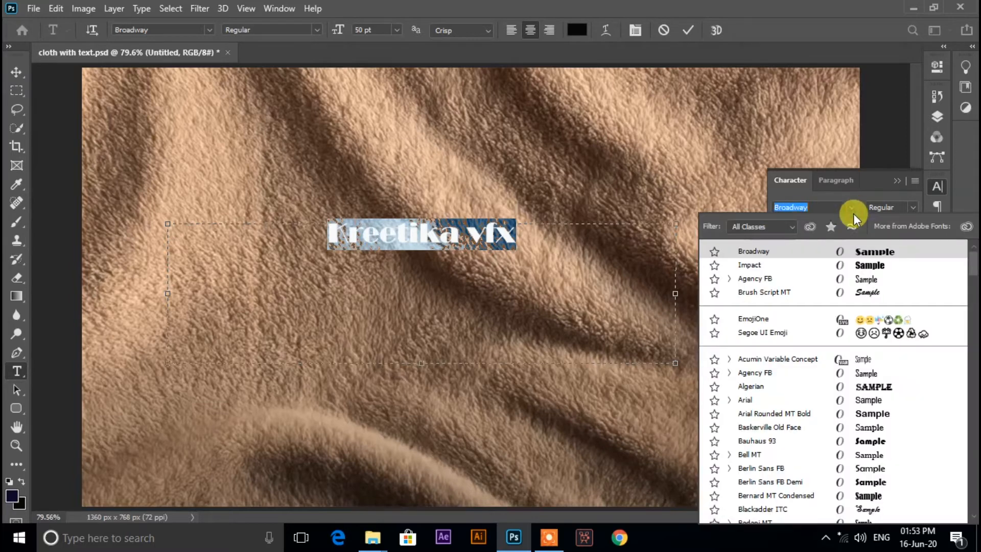
{"action": "left_click", "coordinate": [777, 296]}
Step: Set the font size of the selected text to 100 pt
{"action": "double_click", "coordinate": [798, 228]}
{"action": "type", "text": "100"}
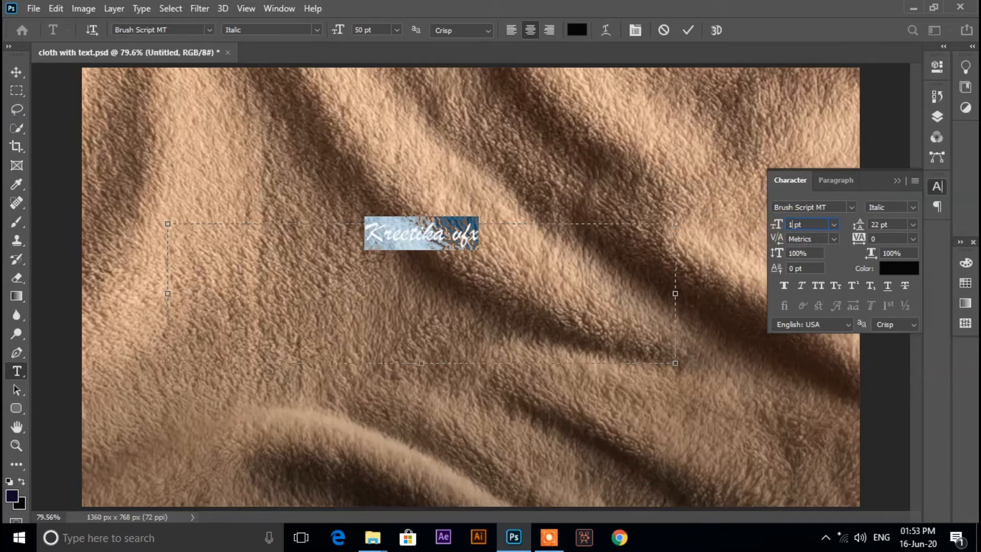
{"action": "key", "text": "Return"}
Step: Set the text's font size to 250 pt and widen its text box on both sides so the words fit on one line
{"action": "left_click", "coordinate": [863, 208]}
{"action": "double_click", "coordinate": [802, 224]}
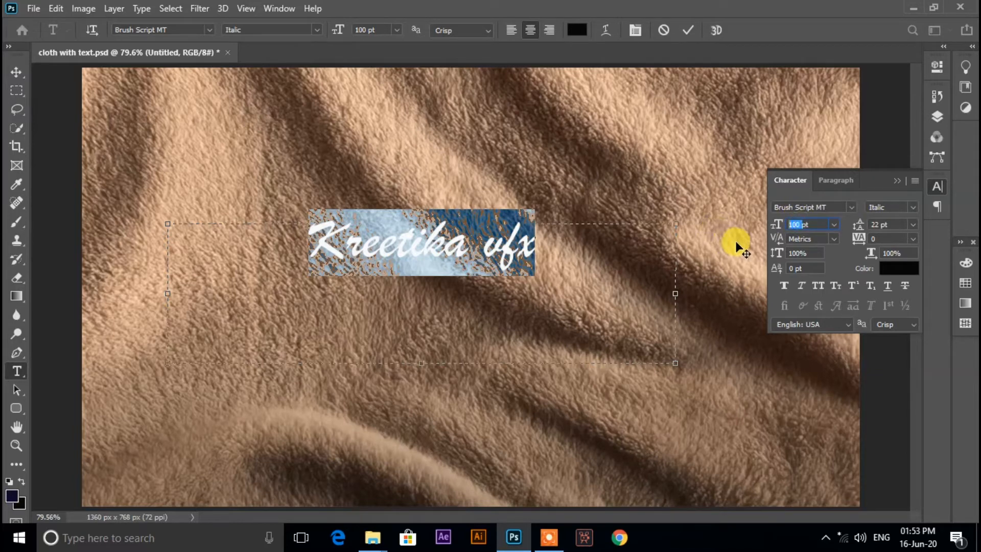
{"action": "type", "text": "250"}
{"action": "key", "text": "Return"}
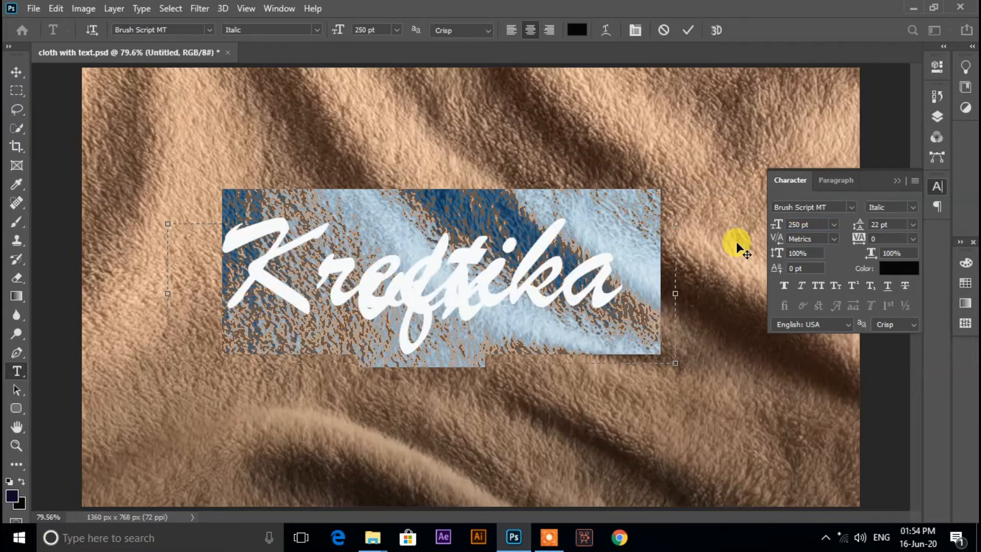
{"action": "left_click_drag", "start_coordinate": [154, 294], "coordinate": [88, 294]}
{"action": "left_click_drag", "start_coordinate": [675, 294], "coordinate": [758, 293]}
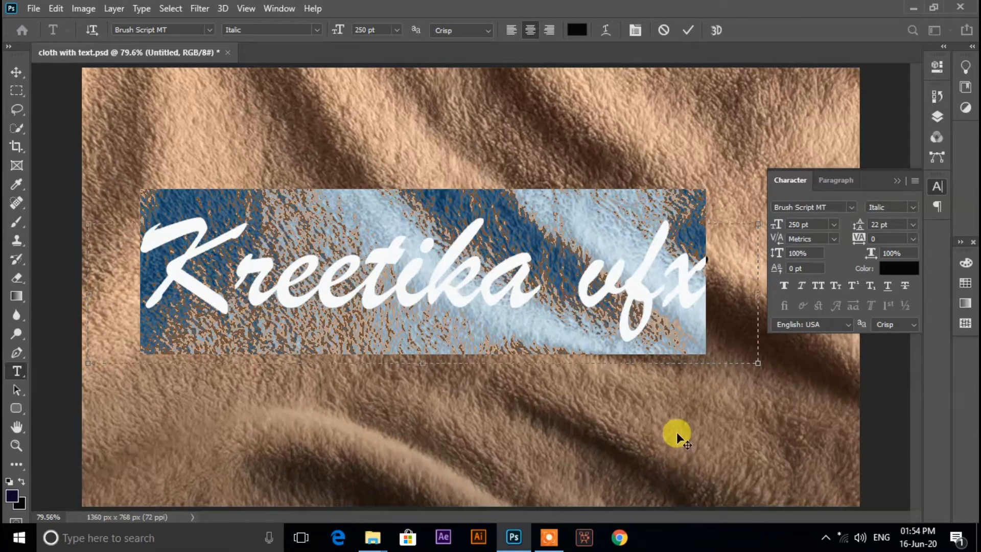
{"action": "left_click", "coordinate": [894, 183]}
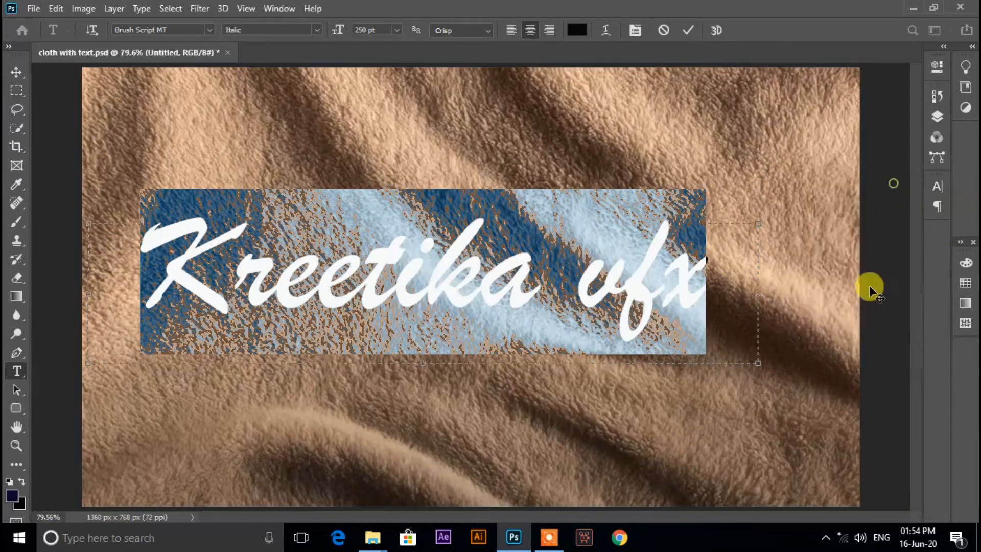
{"action": "left_click", "coordinate": [807, 388]}
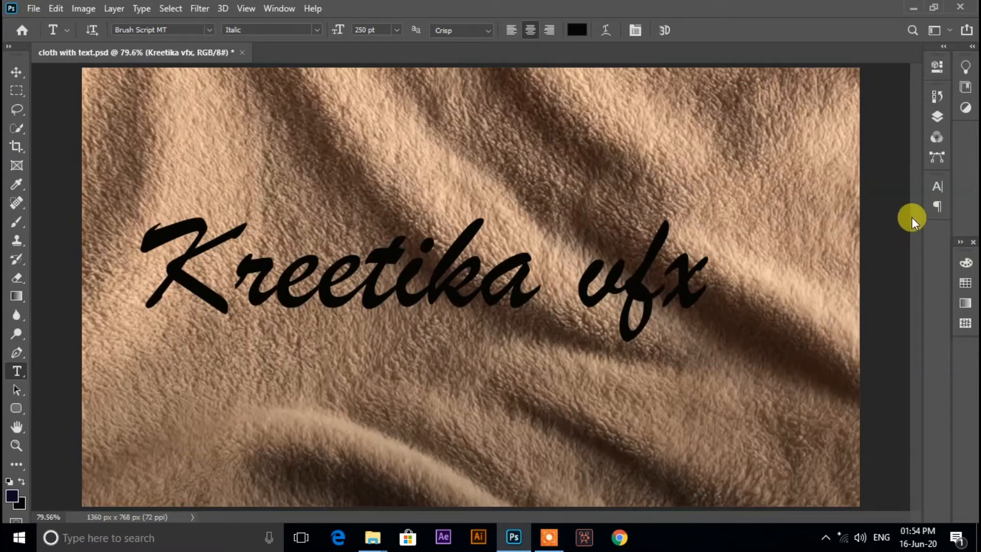
Step: Convert the "Kreetika vfx" text layer to a smart object
{"action": "key", "text": "F7"}
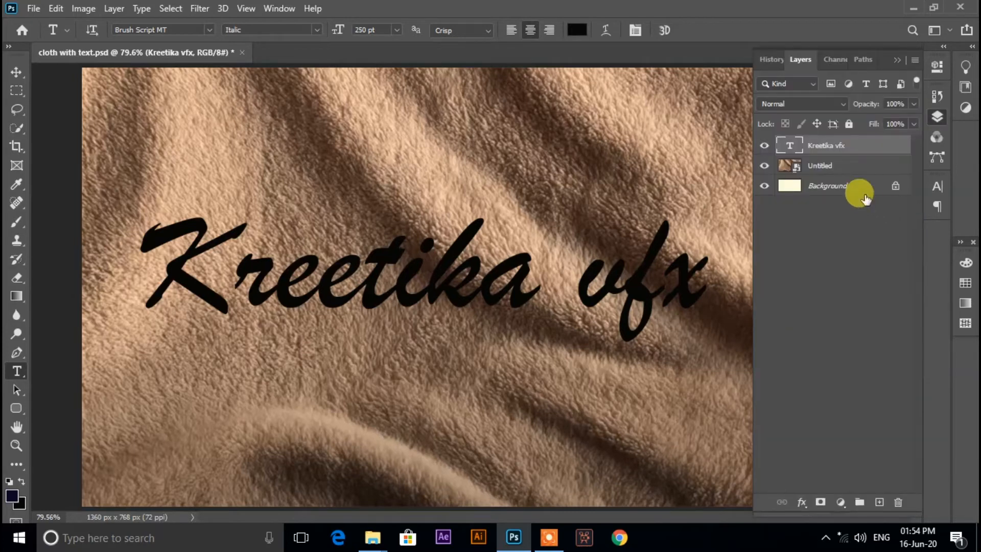
{"action": "right_click", "coordinate": [859, 148]}
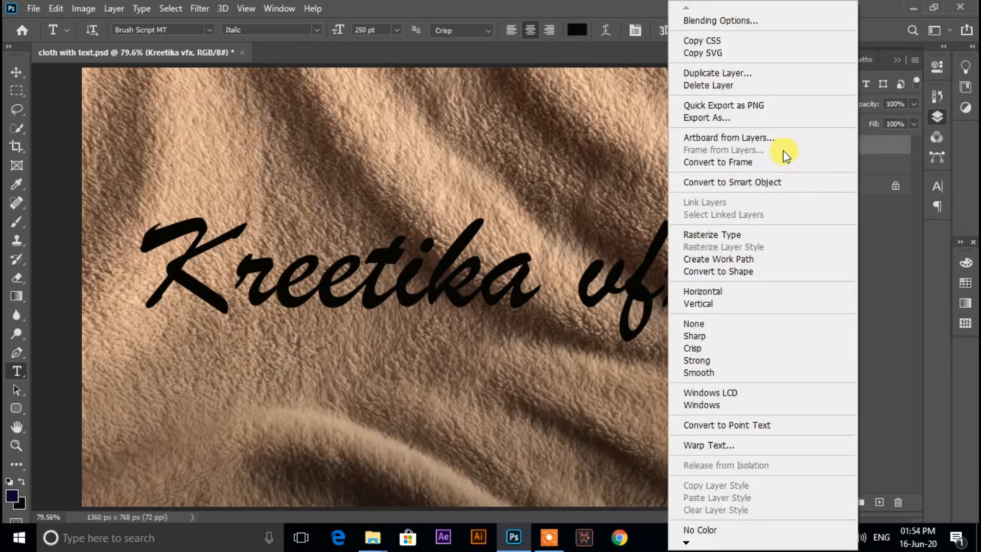
{"action": "left_click", "coordinate": [766, 184]}
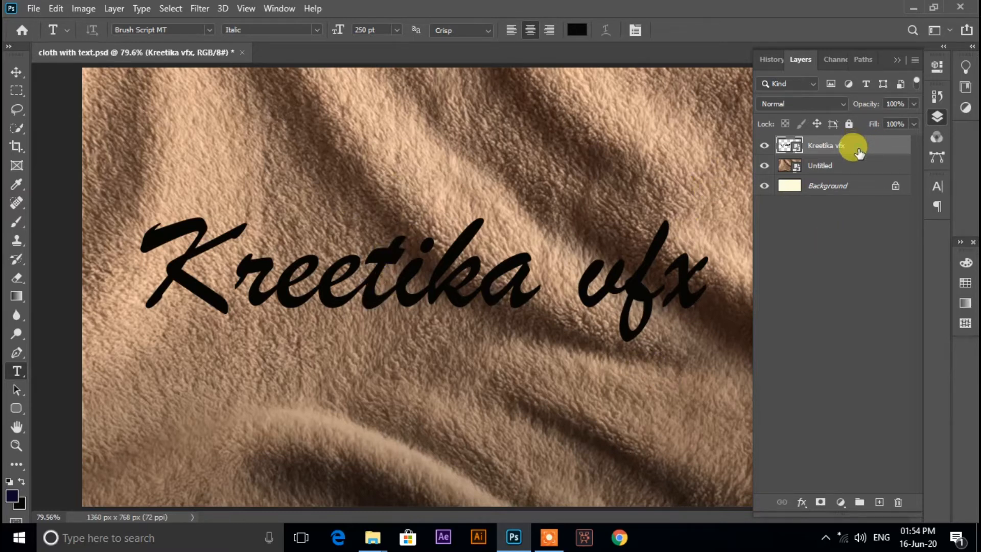
Step: Apply the Displace filter to the text at horizontal and vertical scale 10, using "cloth with text" as the displacement map
{"action": "left_click", "coordinate": [199, 9]}
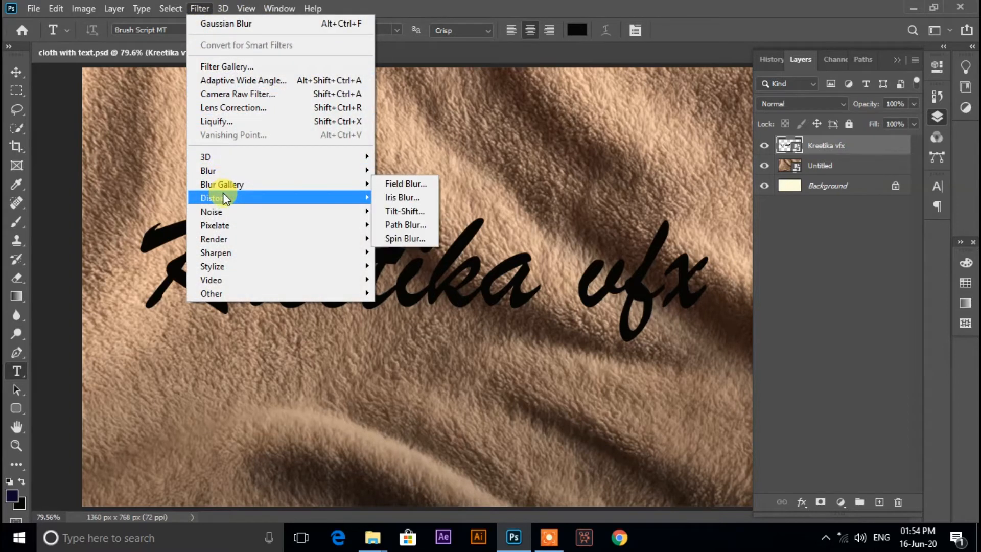
{"action": "mouse_move", "coordinate": [225, 198]}
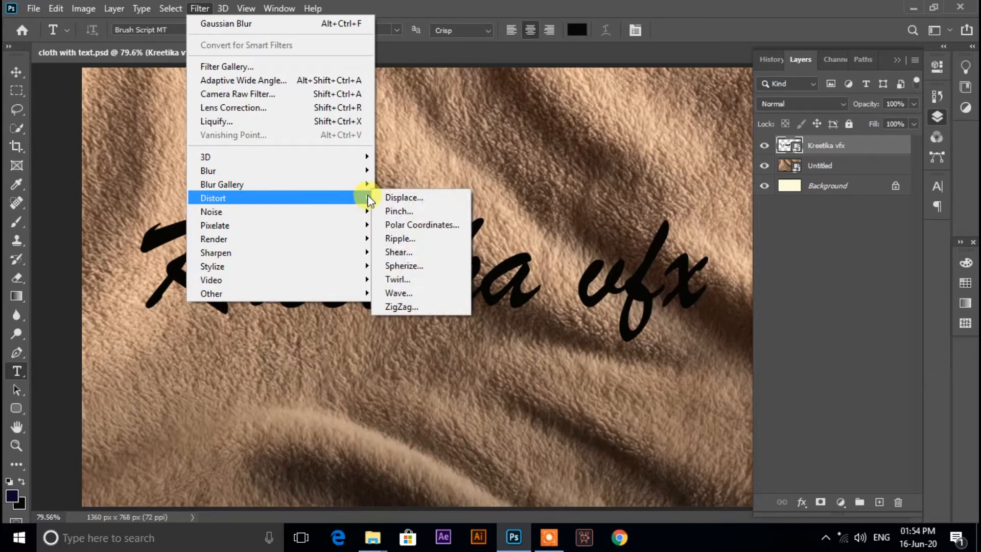
{"action": "left_click", "coordinate": [409, 194]}
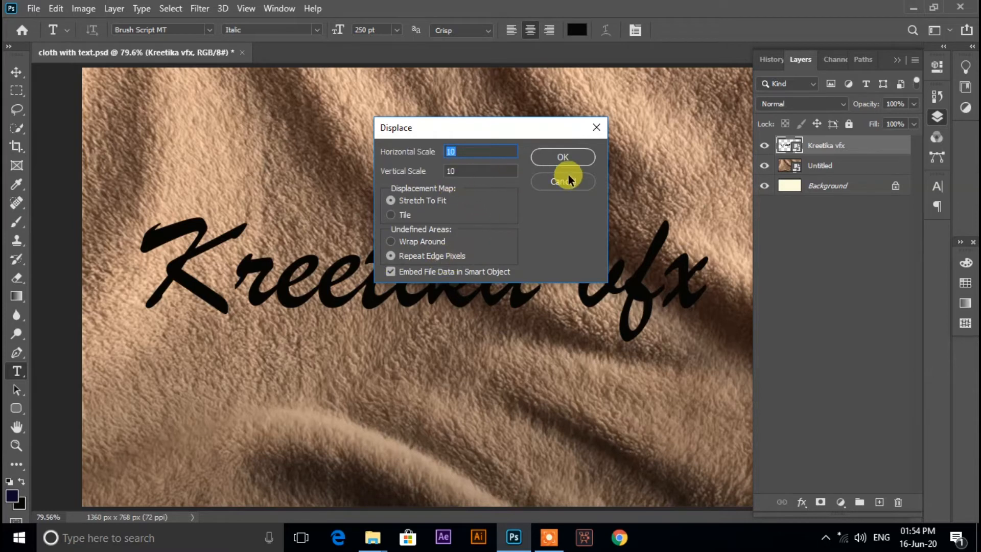
{"action": "left_click", "coordinate": [571, 158]}
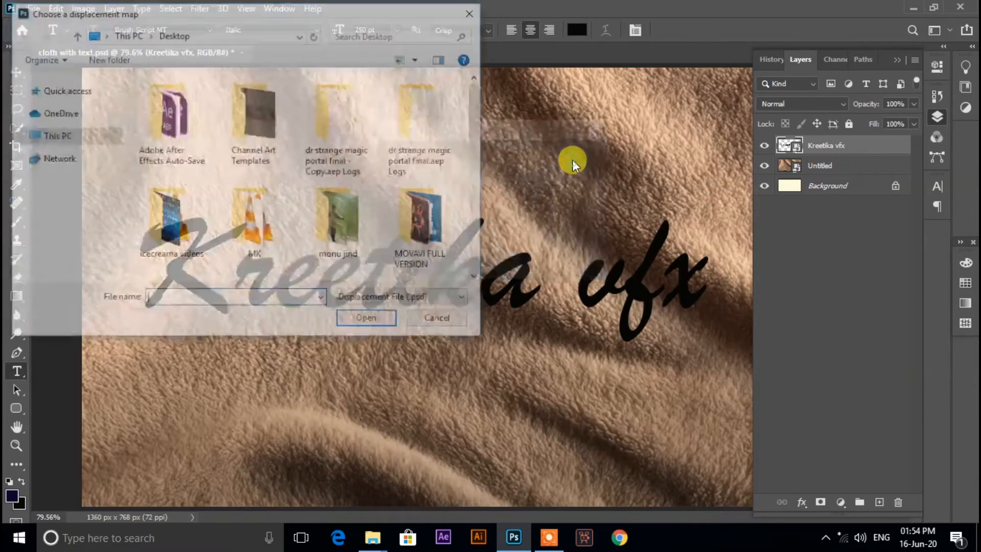
{"action": "left_click_drag", "start_coordinate": [477, 107], "coordinate": [486, 233]}
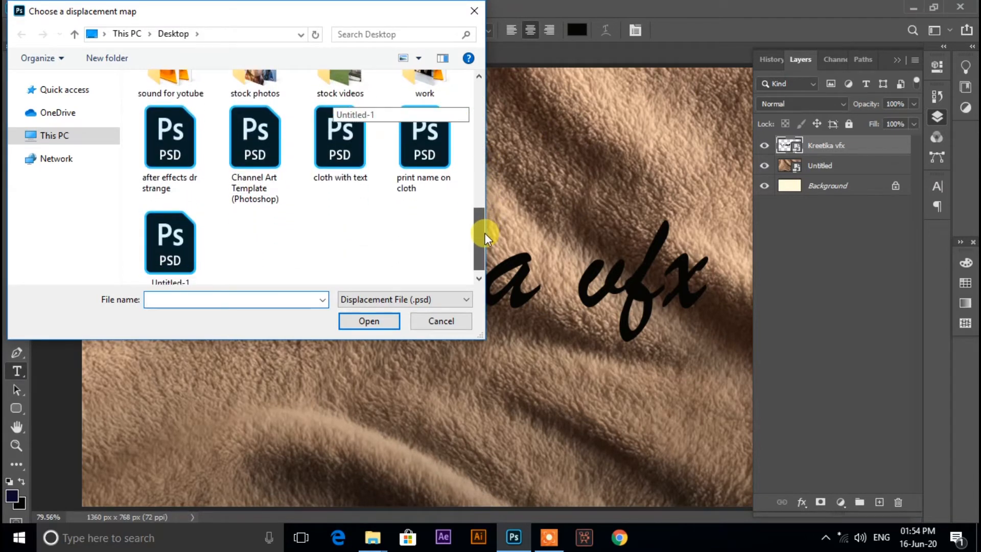
{"action": "left_click", "coordinate": [339, 145]}
{"action": "left_click", "coordinate": [372, 324]}
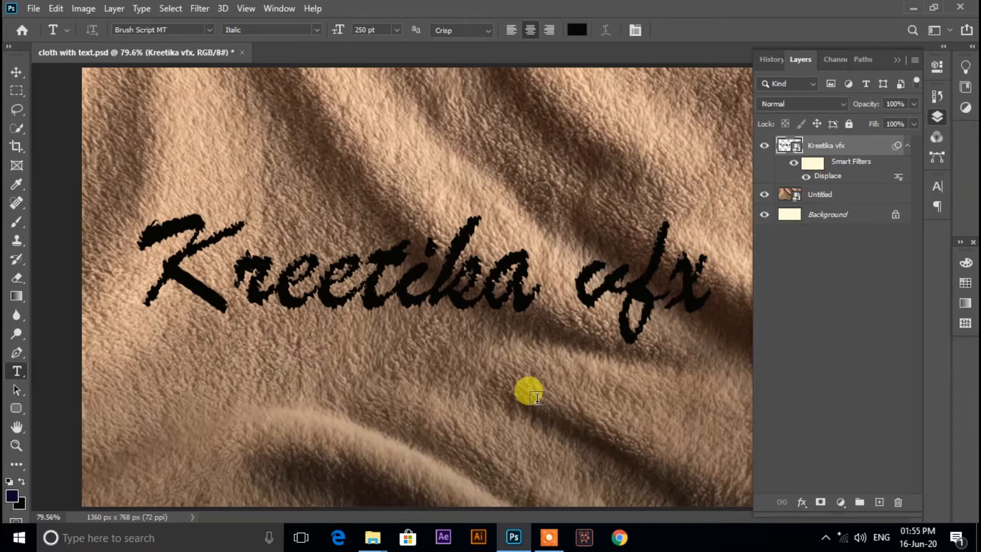
Step: Add a Bevel & Emboss layer style to the text layer, keeping the Smooth technique
{"action": "double_click", "coordinate": [884, 148]}
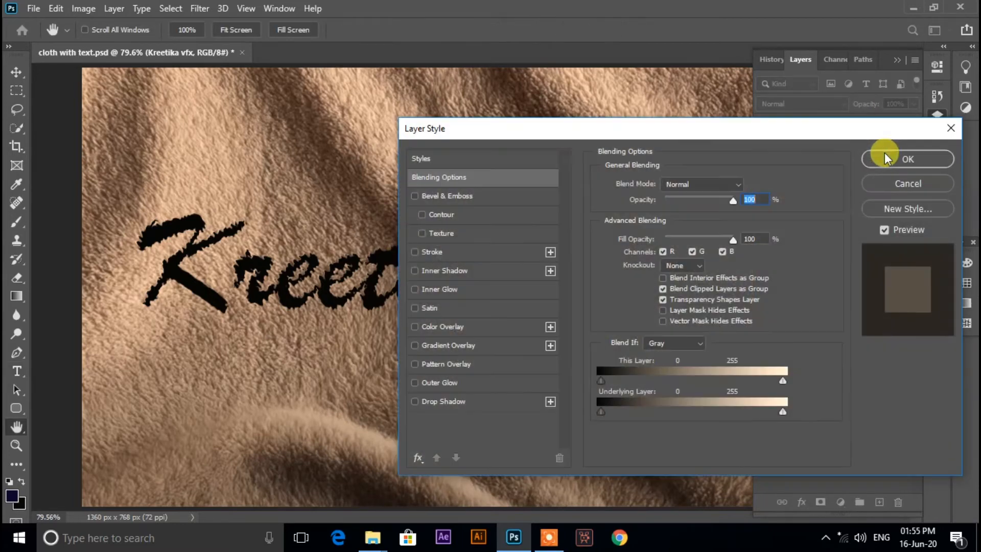
{"action": "left_click_drag", "start_coordinate": [703, 130], "coordinate": [691, 107]}
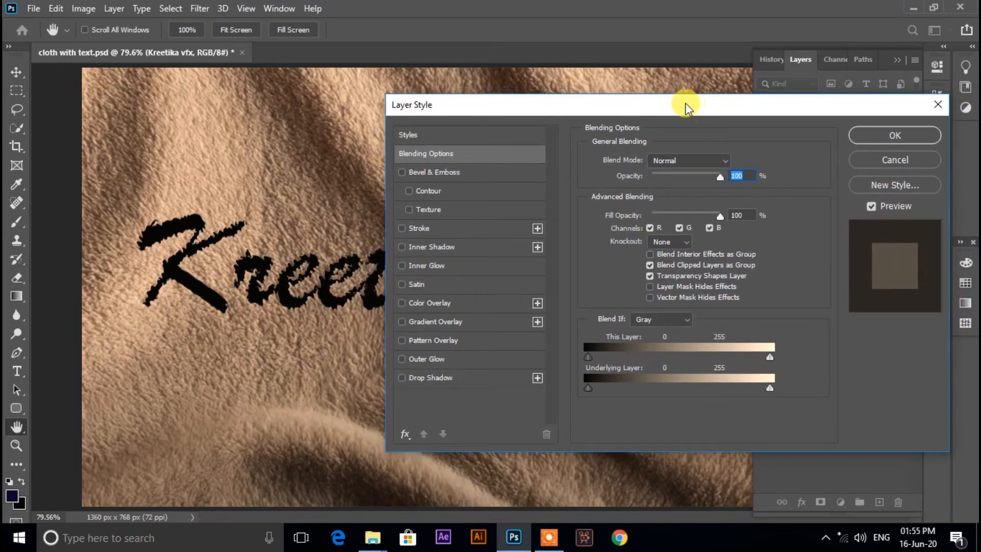
{"action": "left_click", "coordinate": [406, 171]}
{"action": "left_click", "coordinate": [438, 173]}
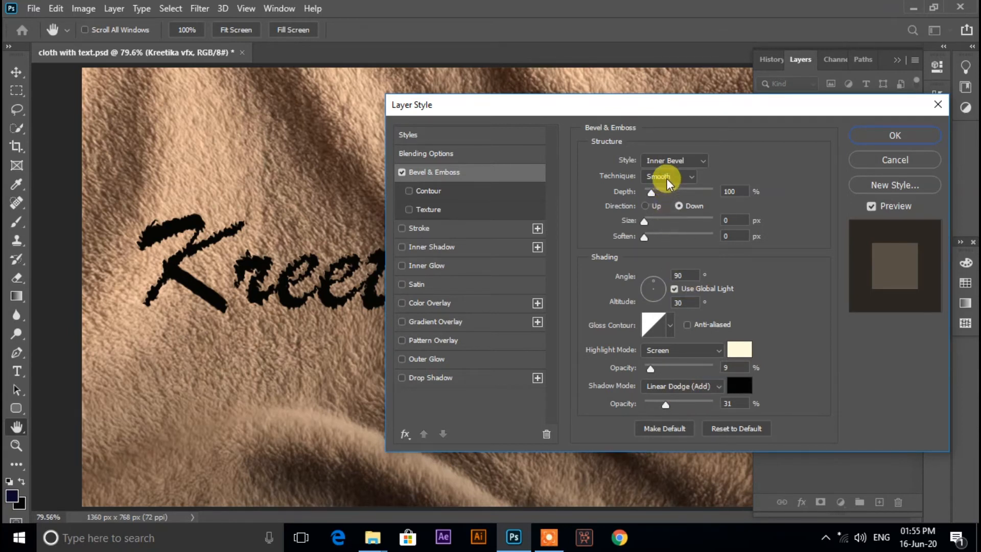
{"action": "left_click", "coordinate": [694, 177]}
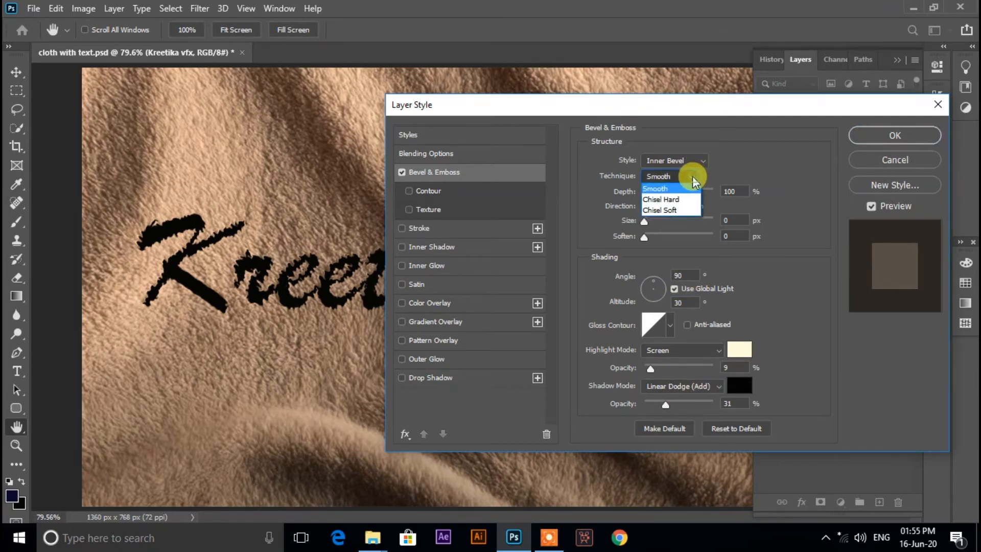
{"action": "left_click", "coordinate": [692, 176]}
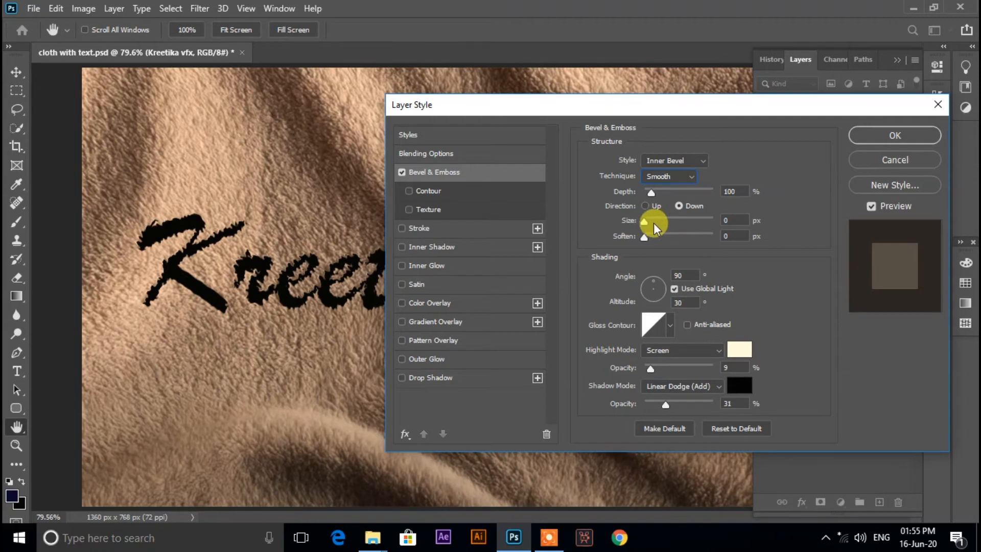
Step: Set the bevel's depth to 53%, its size to 2 px and its soften to 1 px
{"action": "left_click", "coordinate": [647, 195]}
{"action": "left_click_drag", "start_coordinate": [650, 192], "coordinate": [648, 193]}
{"action": "left_click", "coordinate": [645, 221]}
{"action": "left_click", "coordinate": [647, 235]}
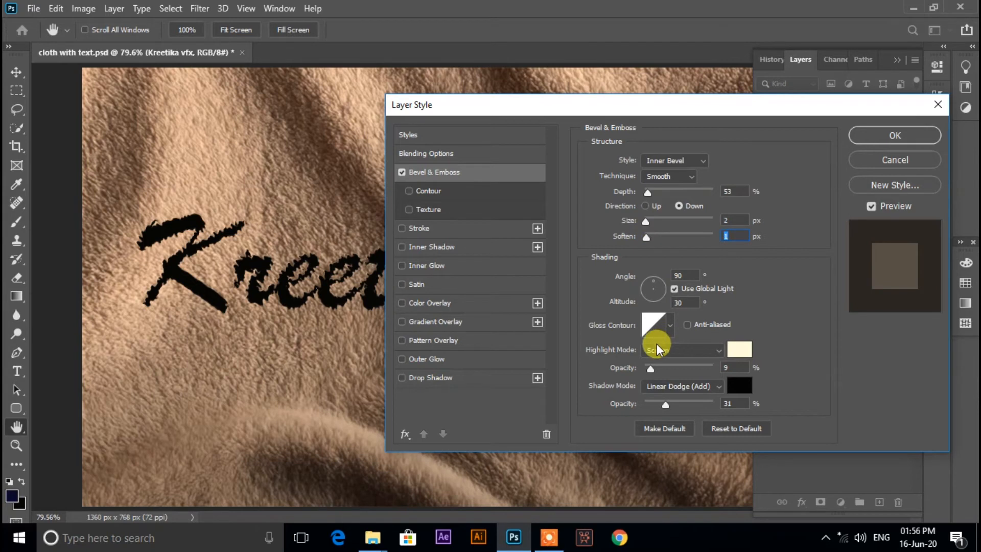
Step: Set the bevel's highlight mode to Linear Burn at 3% opacity, slightly lower its shadow opacity, and apply the style
{"action": "left_click", "coordinate": [719, 351]}
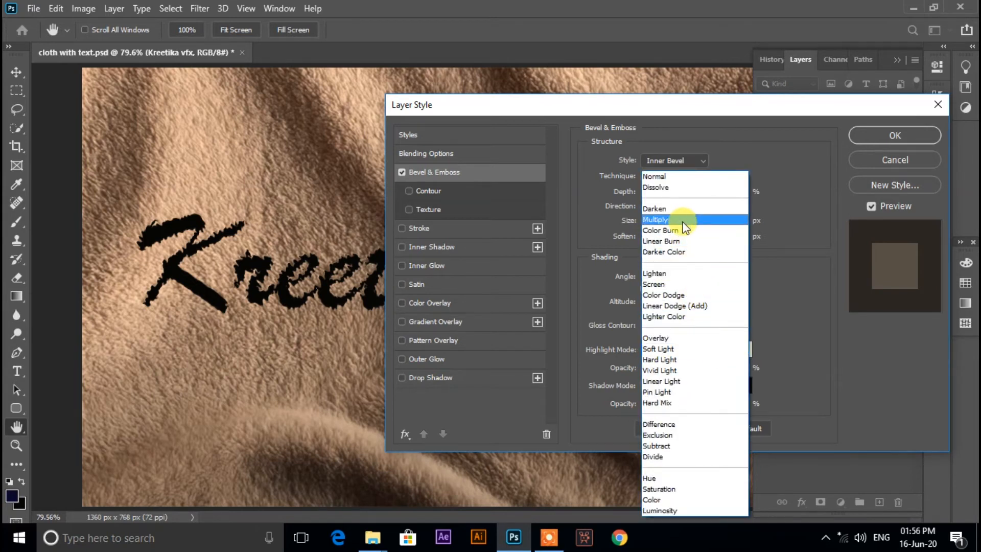
{"action": "left_click", "coordinate": [683, 242]}
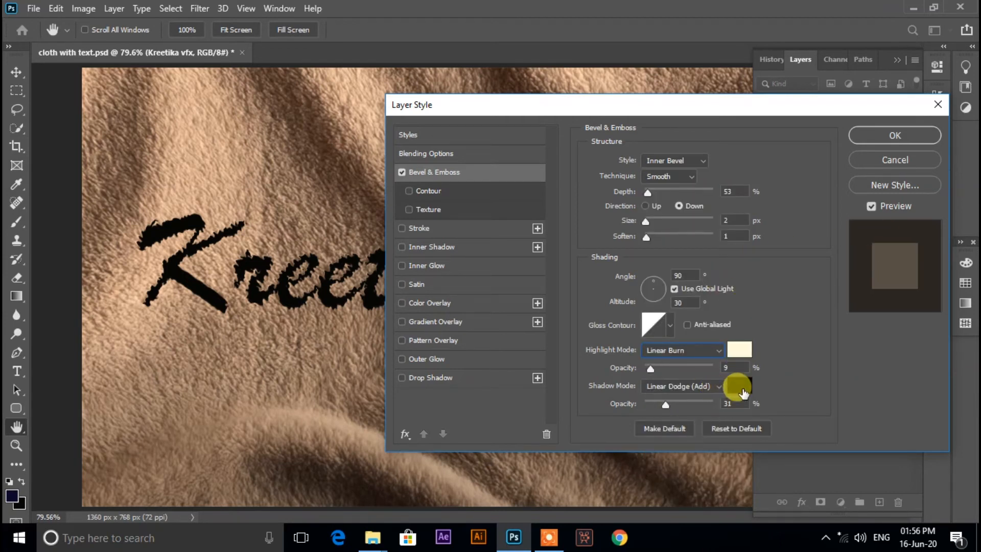
{"action": "left_click", "coordinate": [649, 370]}
{"action": "left_click_drag", "start_coordinate": [651, 369], "coordinate": [694, 369]}
{"action": "left_click_drag", "start_coordinate": [648, 372], "coordinate": [648, 372]}
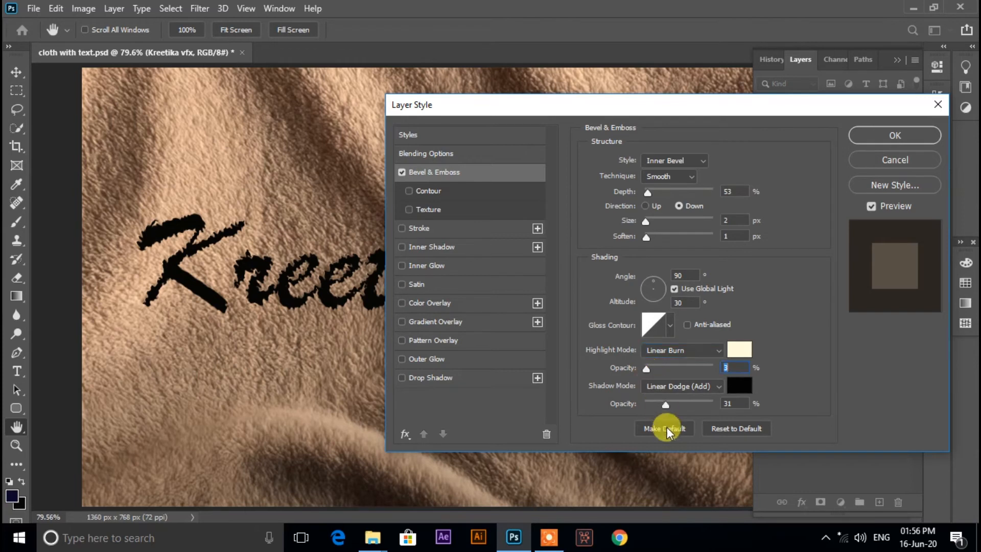
{"action": "mouse_move", "coordinate": [666, 403]}
{"action": "left_mouse_down"}
{"action": "mouse_move", "coordinate": [681, 403]}
{"action": "mouse_move", "coordinate": [639, 407]}
{"action": "mouse_move", "coordinate": [667, 406]}
{"action": "mouse_move", "coordinate": [657, 409]}
{"action": "left_mouse_up"}
{"action": "left_click", "coordinate": [900, 134]}
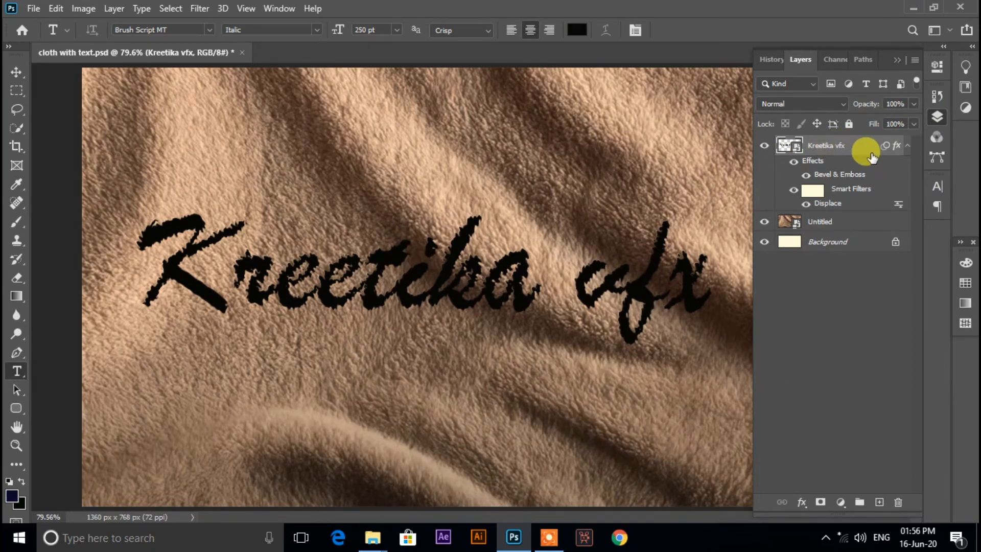
Step: Add a Color Overlay in Linear Burn mode to the text layer, slightly raising its low opacity
{"action": "double_click", "coordinate": [870, 154]}
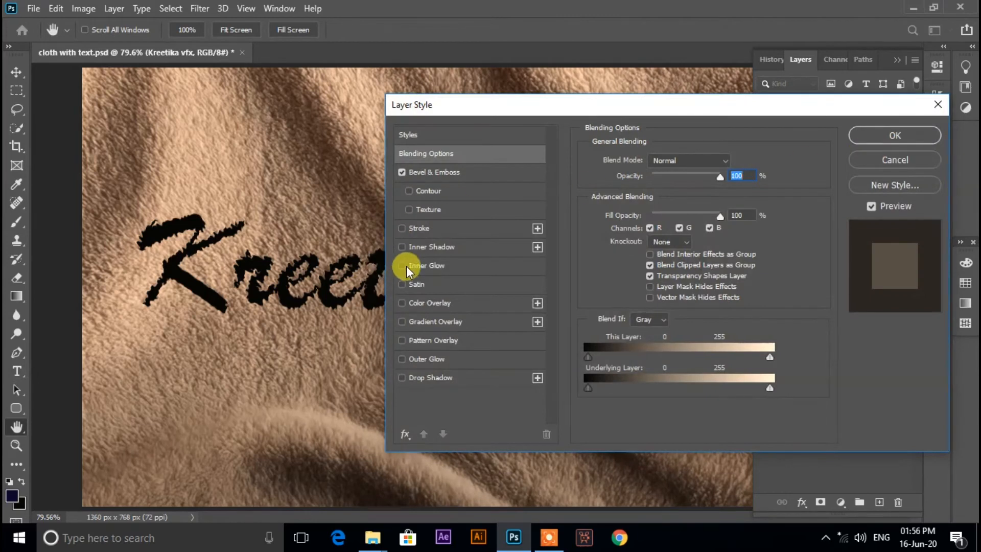
{"action": "left_click", "coordinate": [402, 302]}
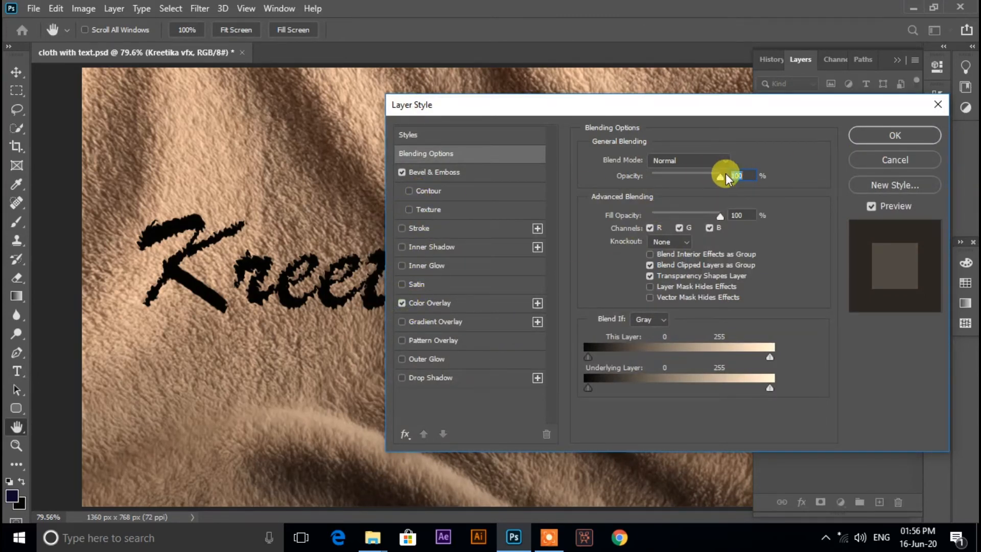
{"action": "left_click", "coordinate": [431, 302]}
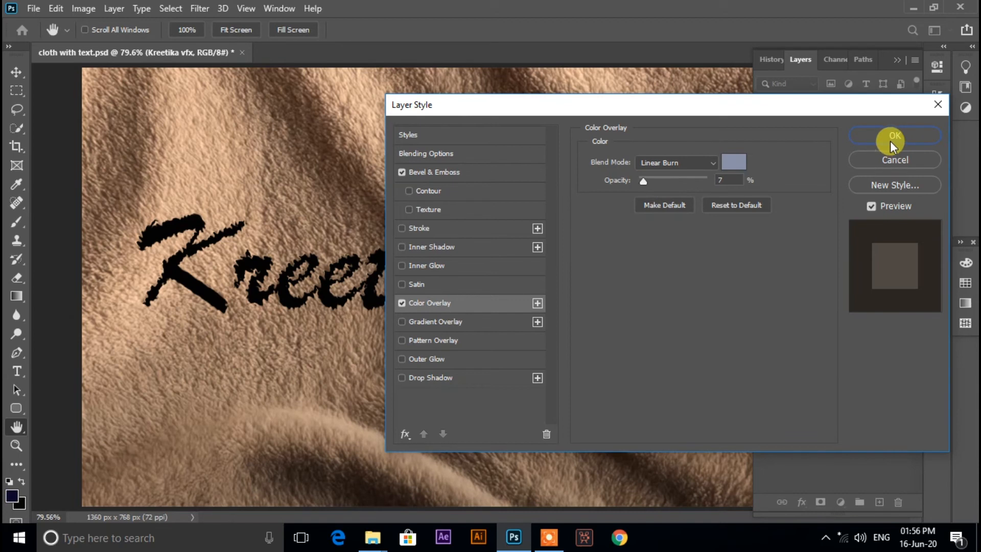
{"action": "left_click_drag", "start_coordinate": [645, 180], "coordinate": [646, 180]}
{"action": "mouse_move", "coordinate": [648, 180]}
{"action": "left_mouse_down"}
{"action": "mouse_move", "coordinate": [667, 180]}
{"action": "mouse_move", "coordinate": [652, 182]}
{"action": "left_mouse_up"}
{"action": "left_click", "coordinate": [892, 135]}
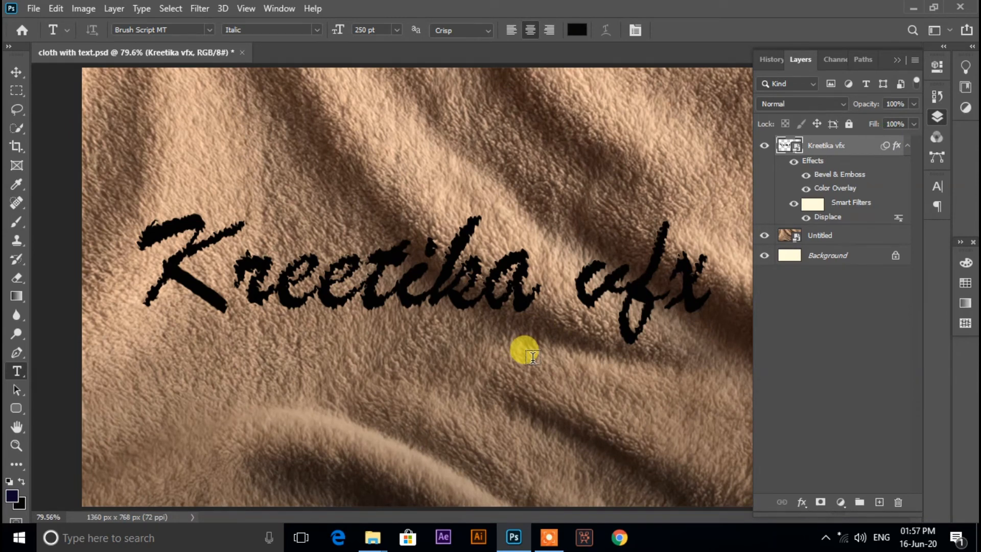
Step: Reduce the "Kreetika vfx" text layer's fill to 76%
{"action": "left_click", "coordinate": [913, 124]}
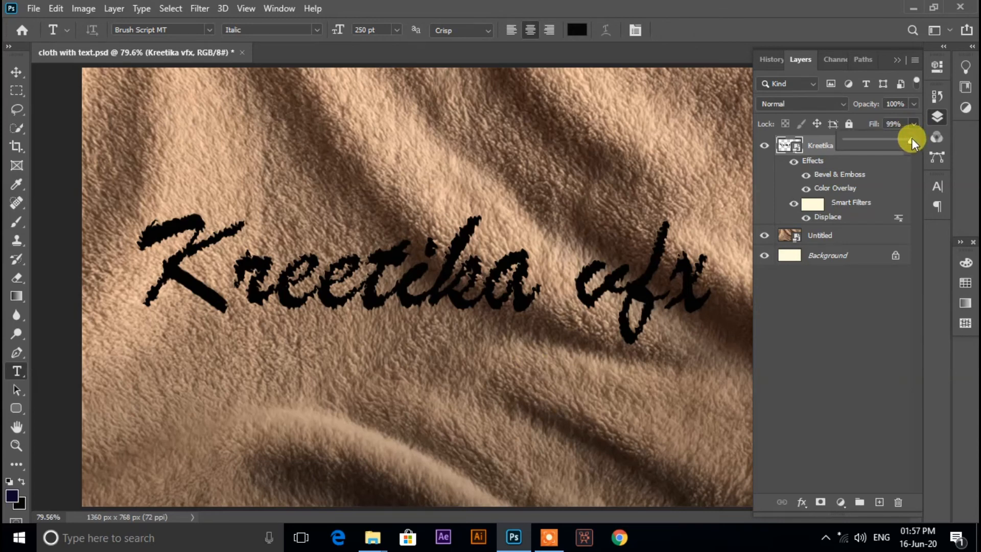
{"action": "left_click_drag", "start_coordinate": [902, 144], "coordinate": [897, 144]}
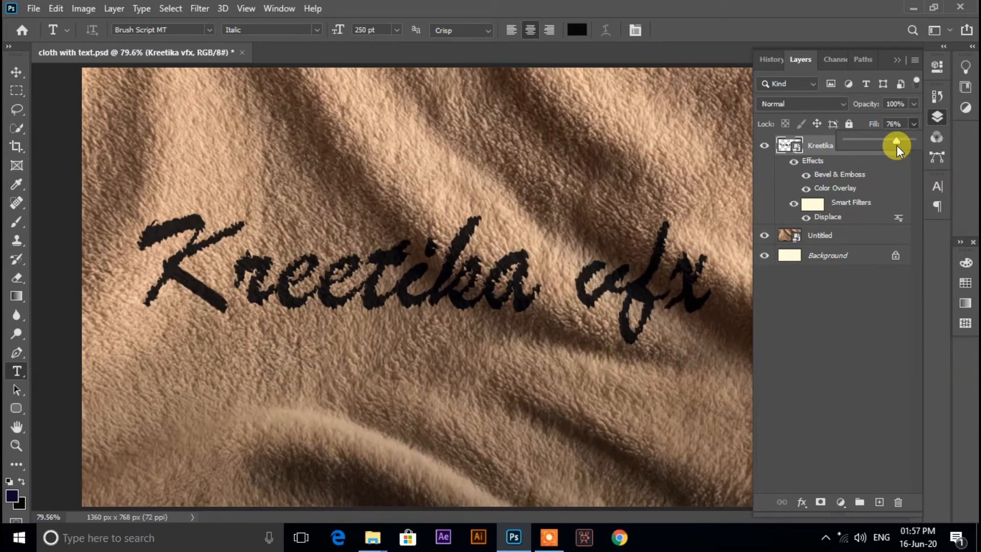
{"action": "left_click", "coordinate": [913, 125]}
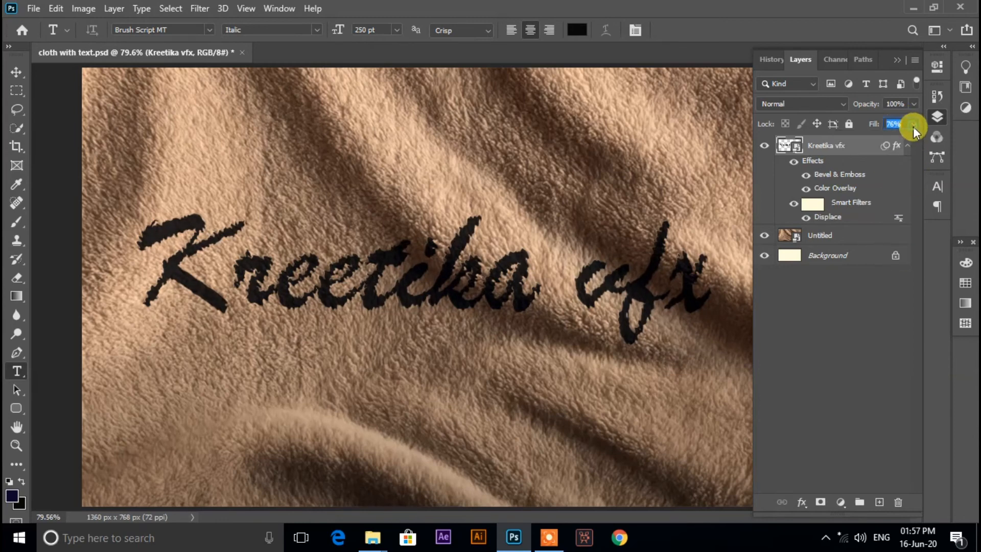